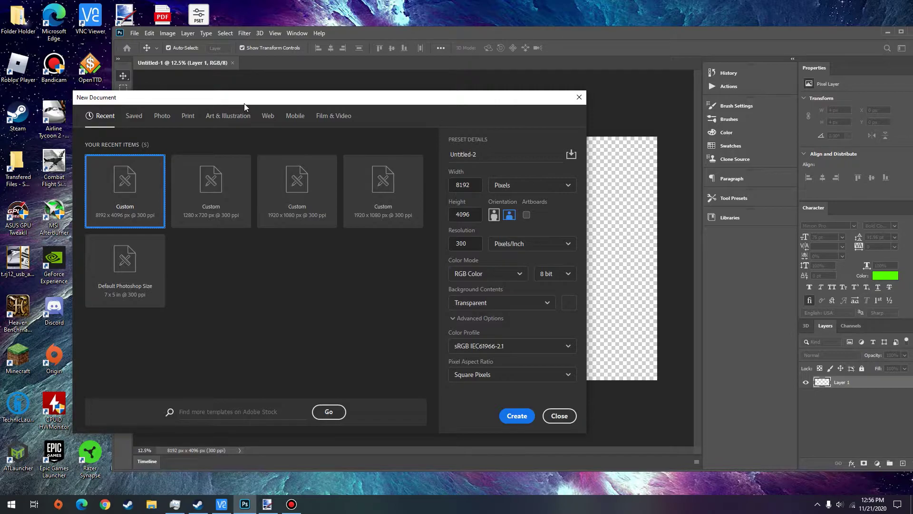
Step: Move Photoshop's transparent 8192 × 4096 New Document window into view, then bring paint.net to the front
mouse_move(244, 104)
mouse_down()
mouse_move(252, 155)
mouse_move(246, 97)
mouse_up()
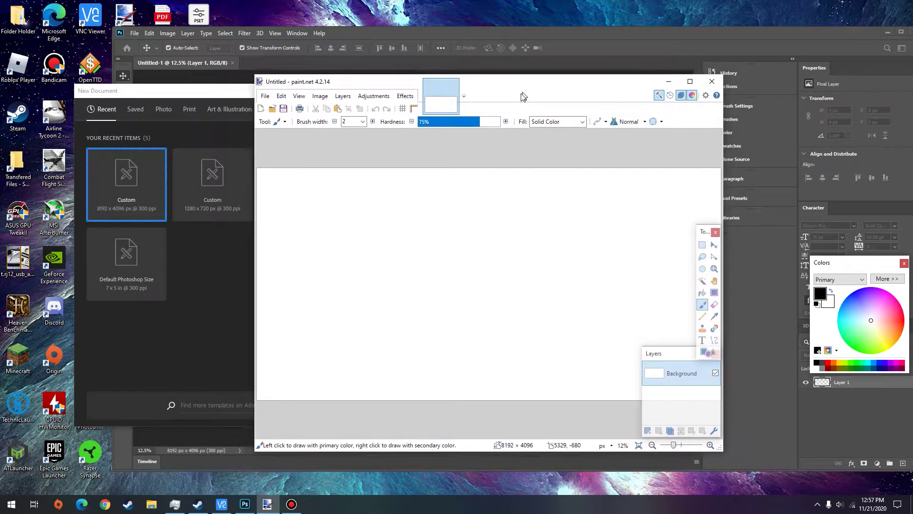
drag(537, 96, 0, 95)
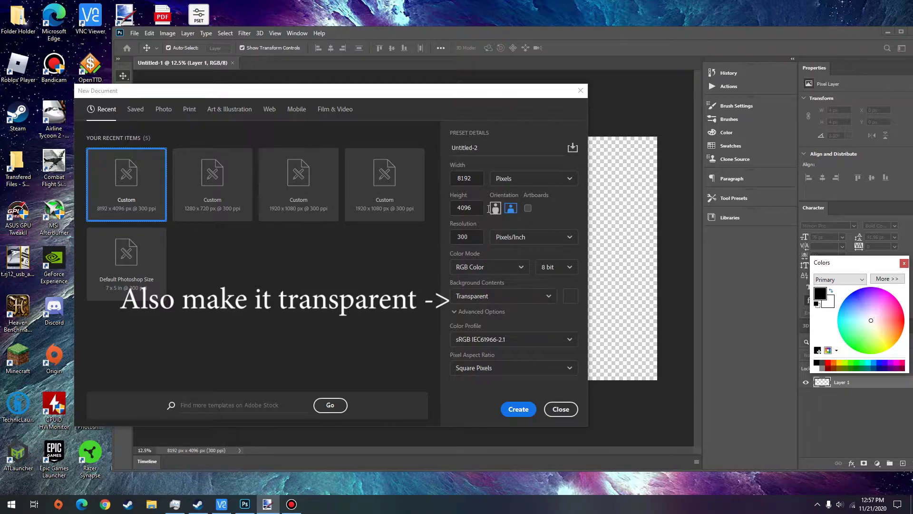
key(alt+Tab)
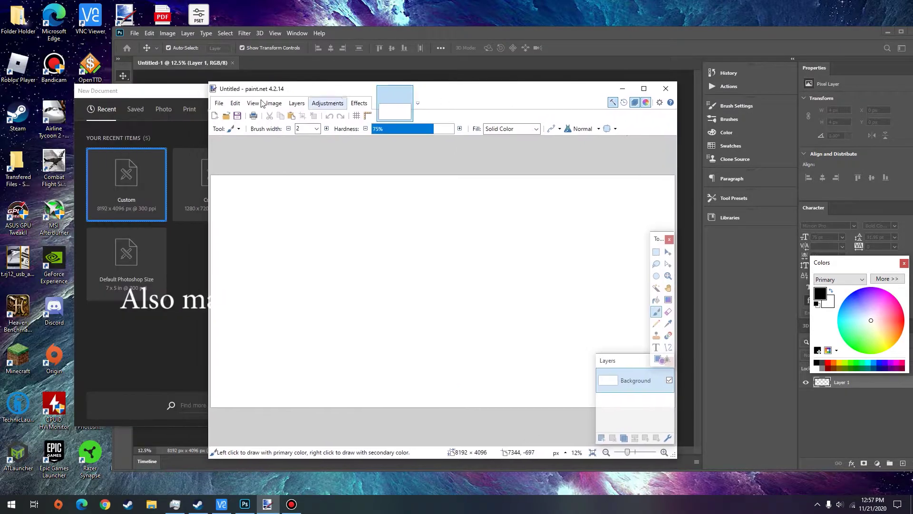
Step: Create a new 8192 × 4096 pixel image in paint.net
click(219, 103)
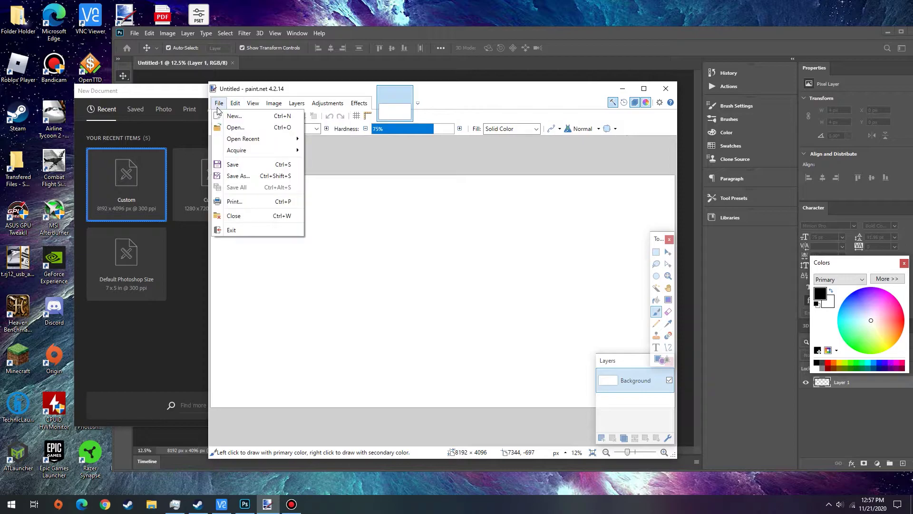
click(249, 117)
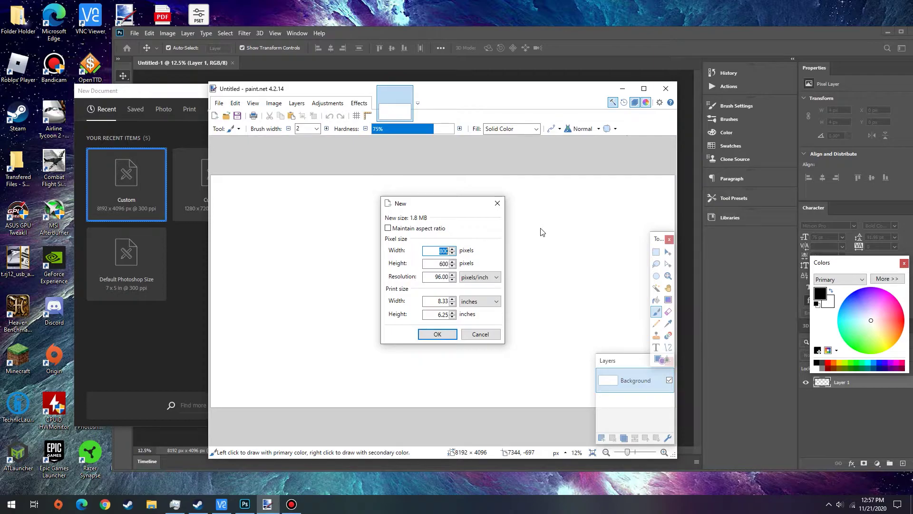
text(8192)
key(Tab)
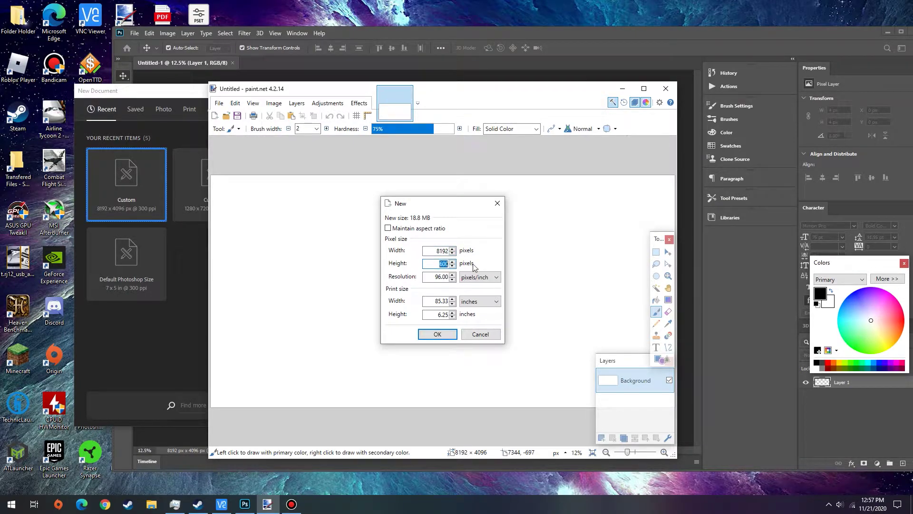
text(4096)
click(445, 334)
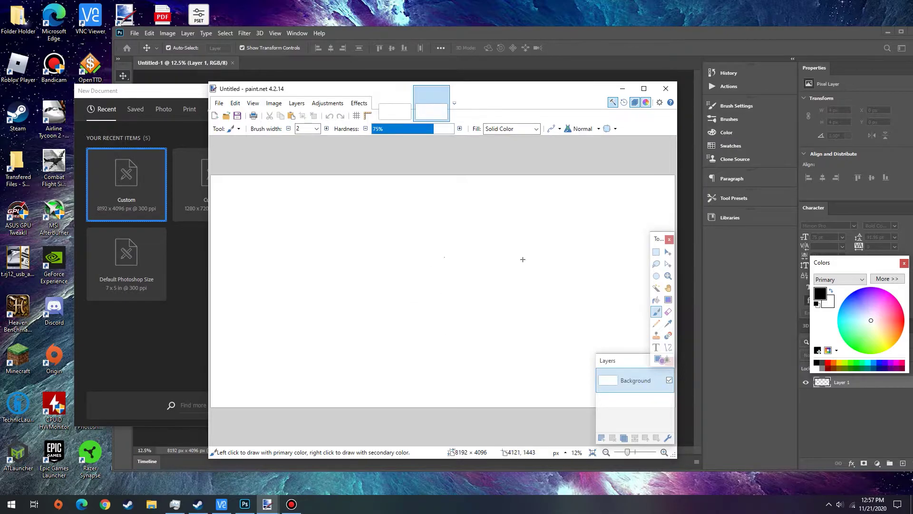
mouse_move(515, 96)
mouse_down()
mouse_move(572, 174)
mouse_move(431, 117)
mouse_move(555, 127)
mouse_up()
Step: Create the transparent 8192 × 4096 document in Photoshop
click(407, 98)
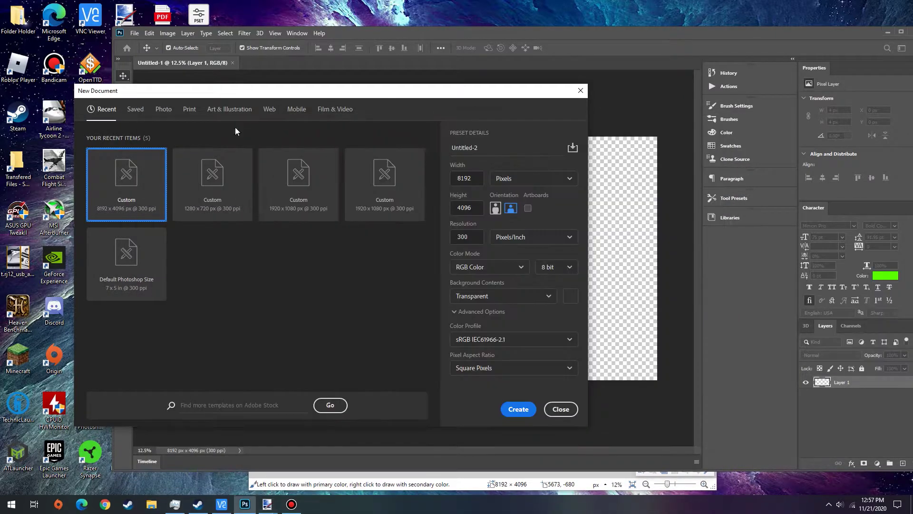
click(509, 409)
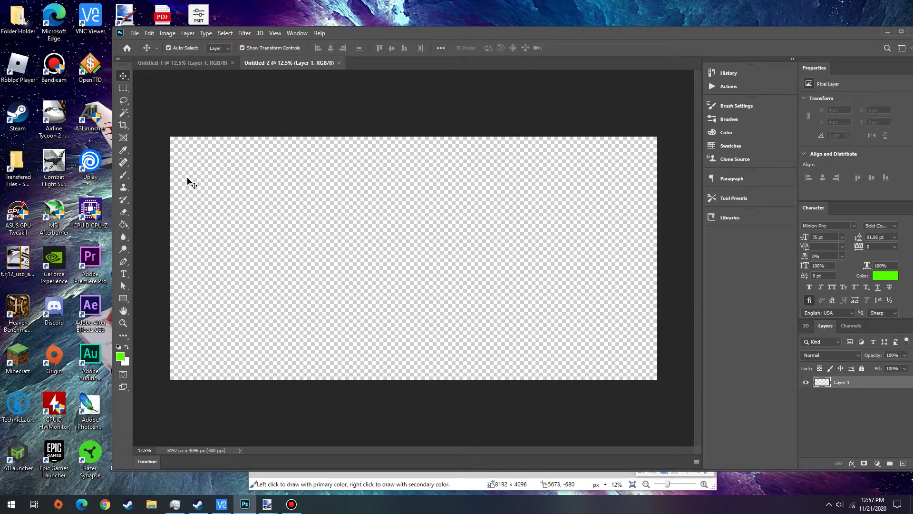
click(123, 175)
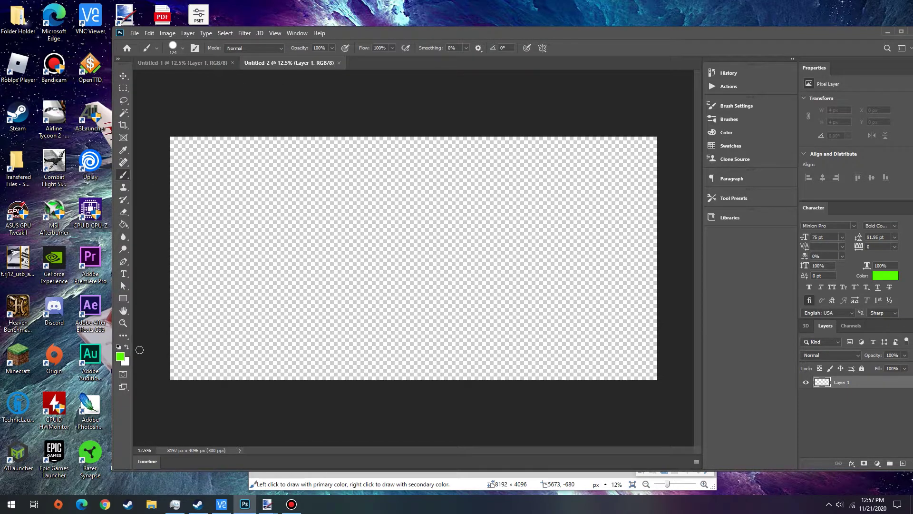
Step: Set the foreground colour to black (000000) and return to the Brush tool
key(i)
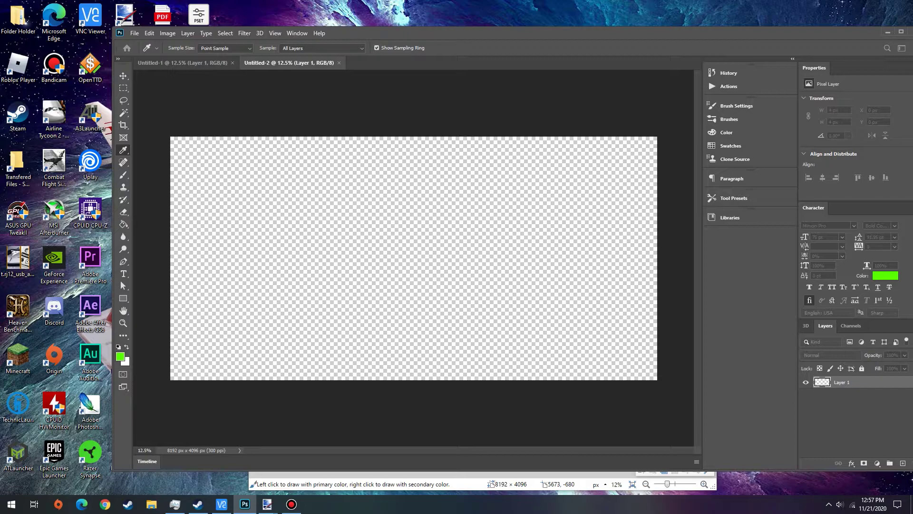
click(120, 356)
drag(476, 182, 591, 53)
drag(624, 163, 744, 252)
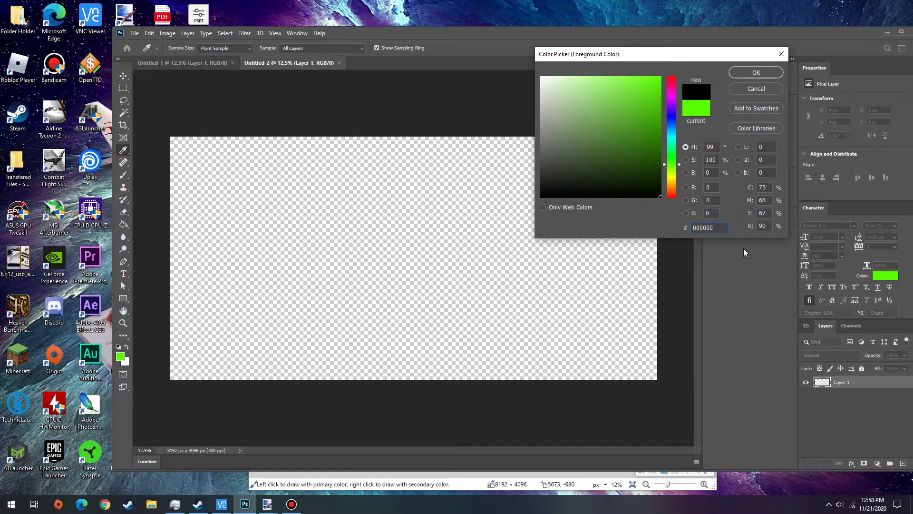
click(755, 73)
key(b)
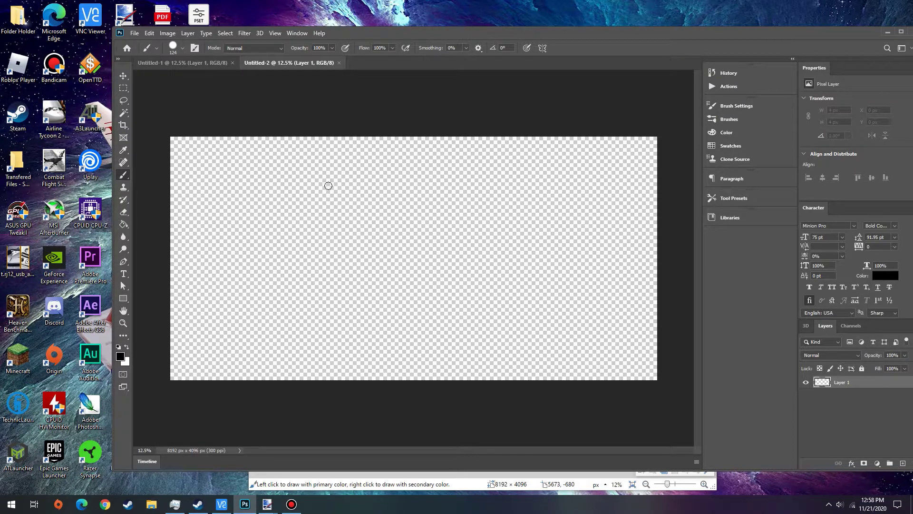
Step: Set brush smoothing to 56% and choose the Hard Round brush preset
click(332, 49)
click(332, 51)
click(466, 52)
drag(484, 58, 494, 58)
click(182, 48)
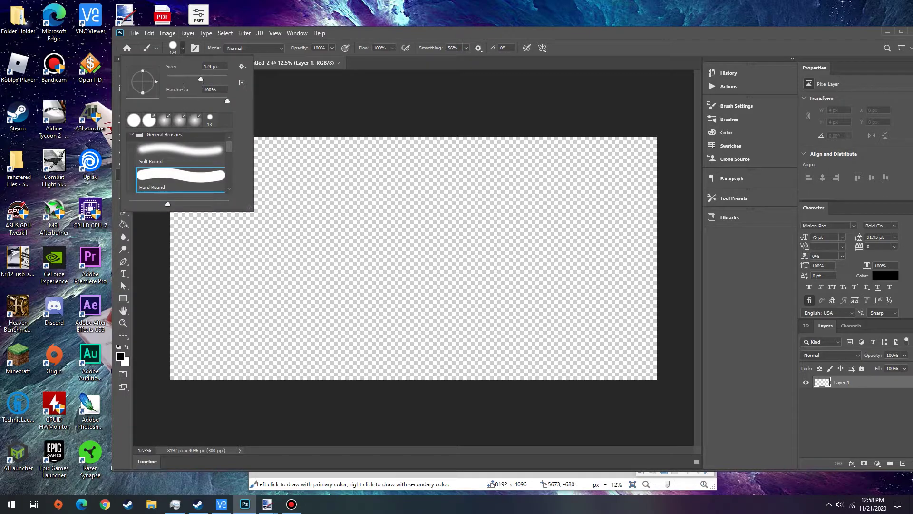
Step: Paint a black test stroke mid-canvas and zoom in and out to inspect it
mouse_move(319, 238)
mouse_down()
mouse_move(355, 249)
mouse_move(361, 270)
mouse_move(327, 272)
mouse_move(405, 272)
mouse_up()
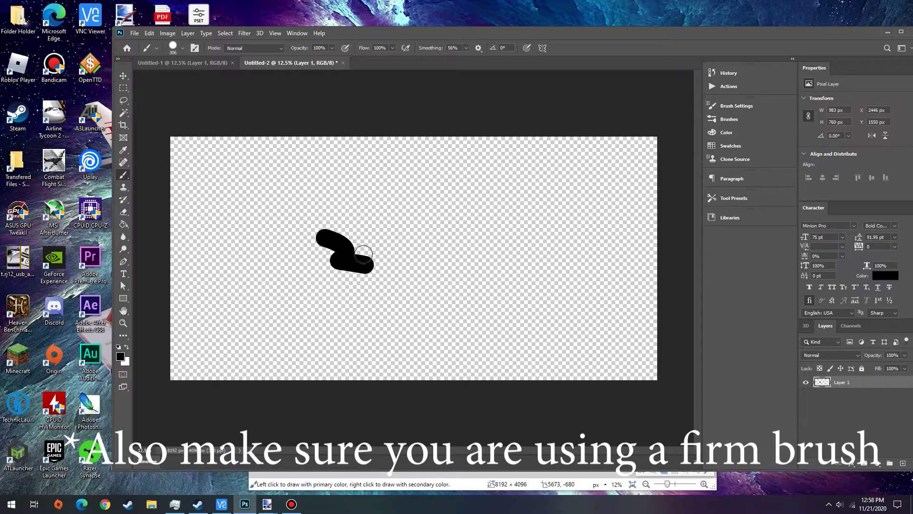
key(ctrl+equal)
key(ctrl+equal)
key(ctrl+equal)
key(ctrl+equal)
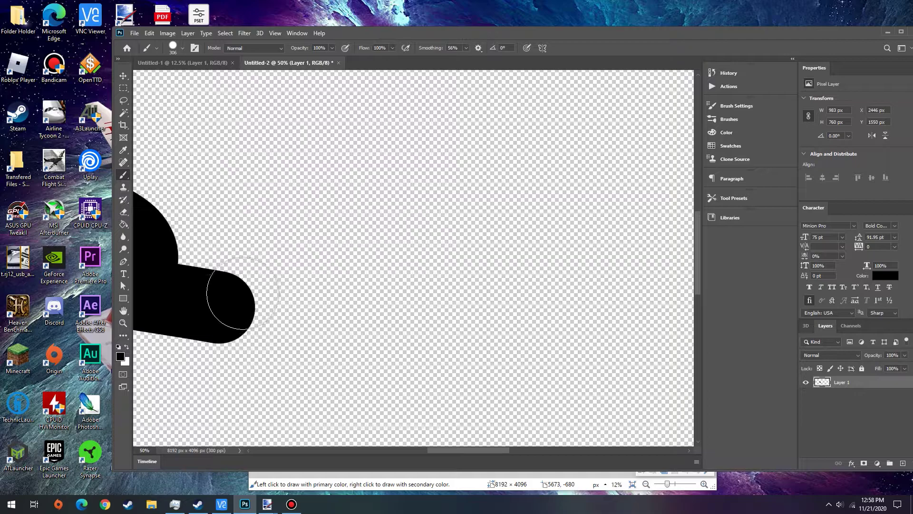
drag(464, 447, 432, 447)
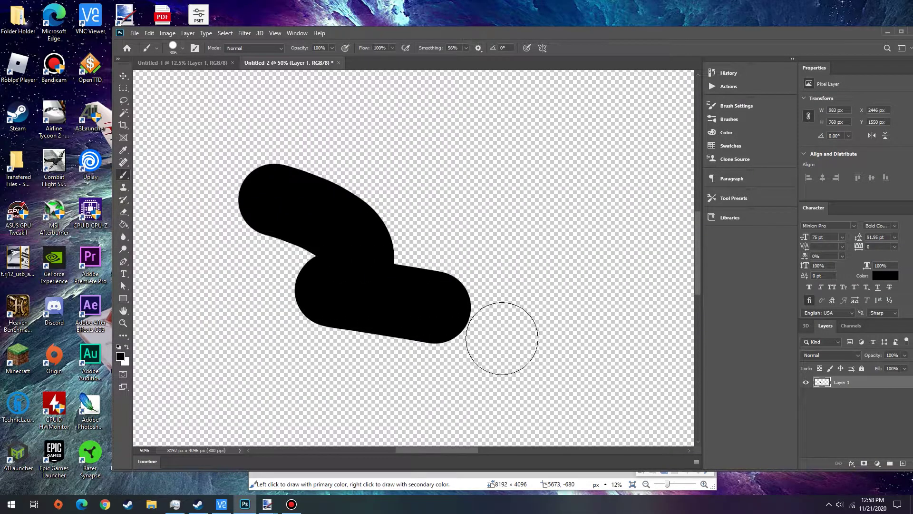
key(ctrl+minus)
key(ctrl+minus)
key(ctrl+minus)
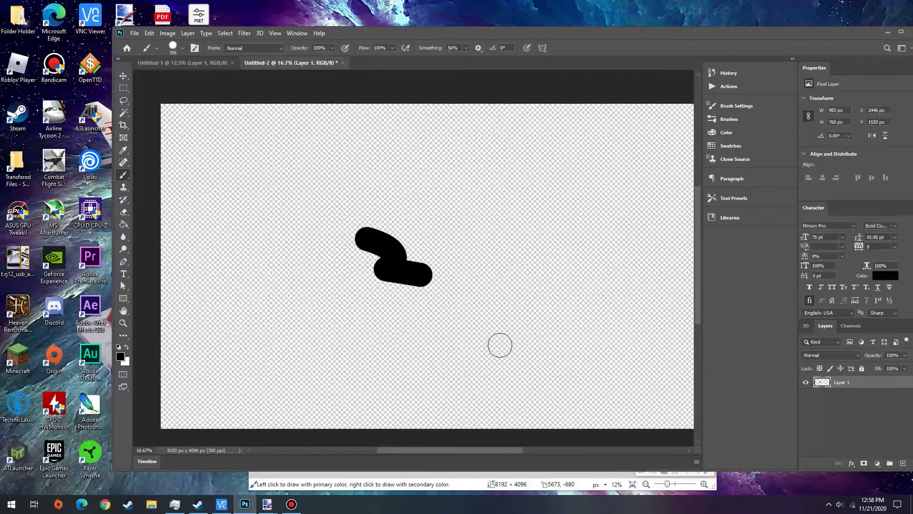
scroll(495, 309, up, 1)
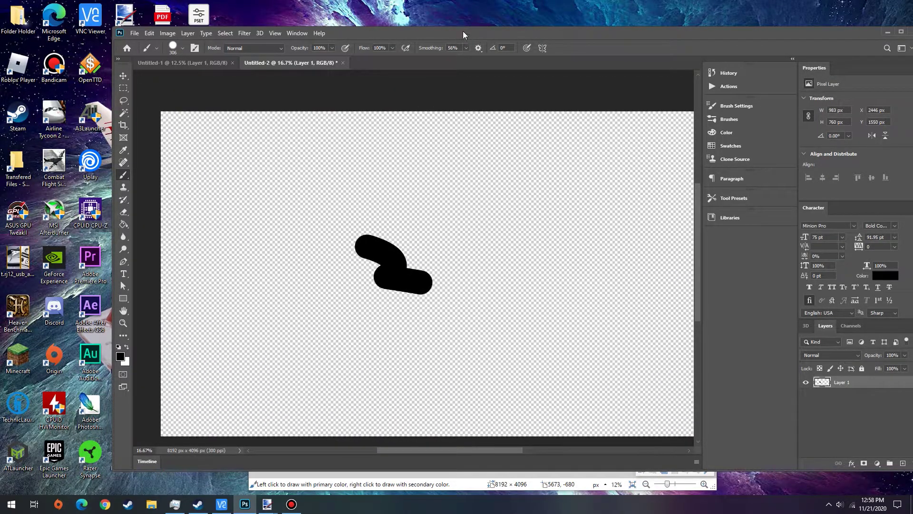
Step: Undo the test stroke and bring paint.net in front of Photoshop
mouse_move(458, 33)
mouse_down()
mouse_move(577, 190)
mouse_move(433, 150)
mouse_move(525, 119)
mouse_move(503, 172)
mouse_up()
click(520, 128)
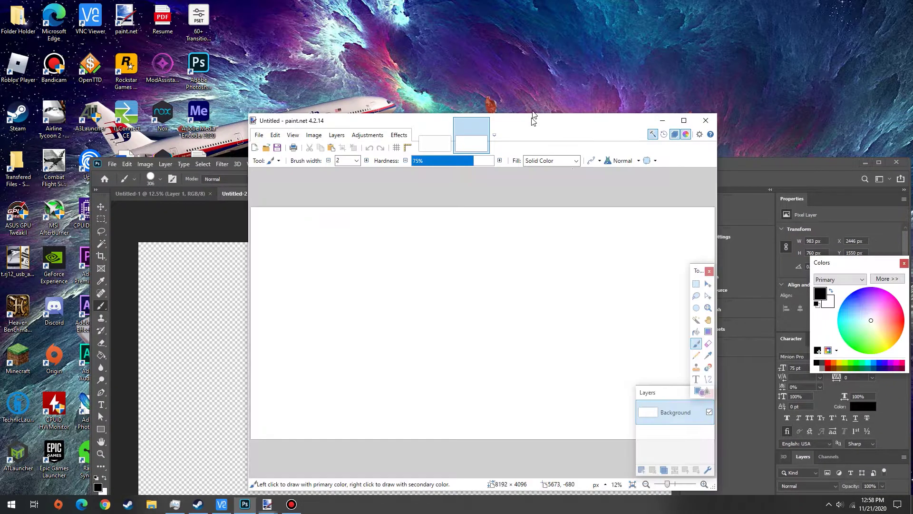
mouse_move(782, 159)
mouse_down()
mouse_move(760, 158)
mouse_move(734, 78)
mouse_up()
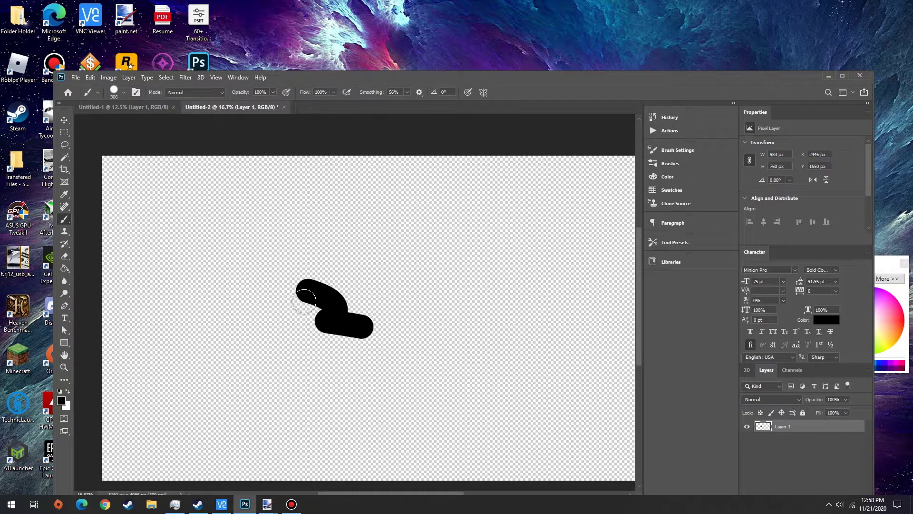
key(ctrl+z)
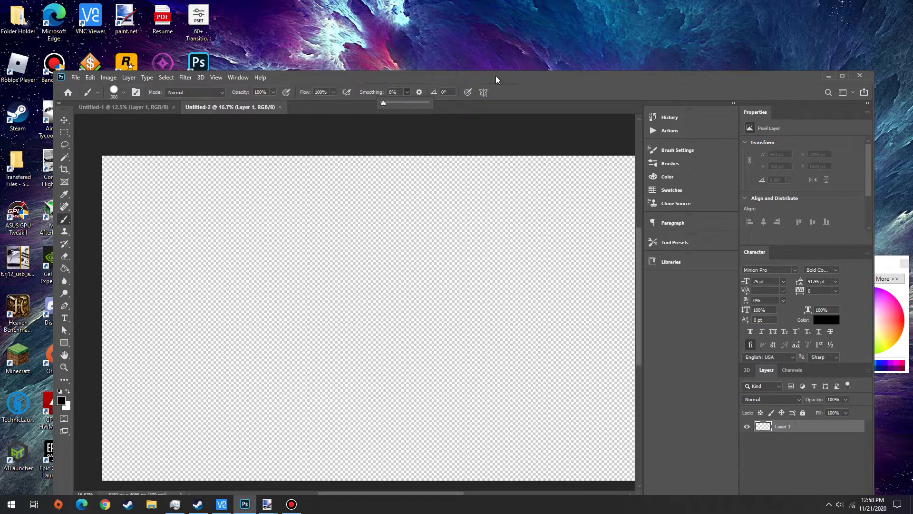
drag(495, 76, 484, 145)
click(526, 103)
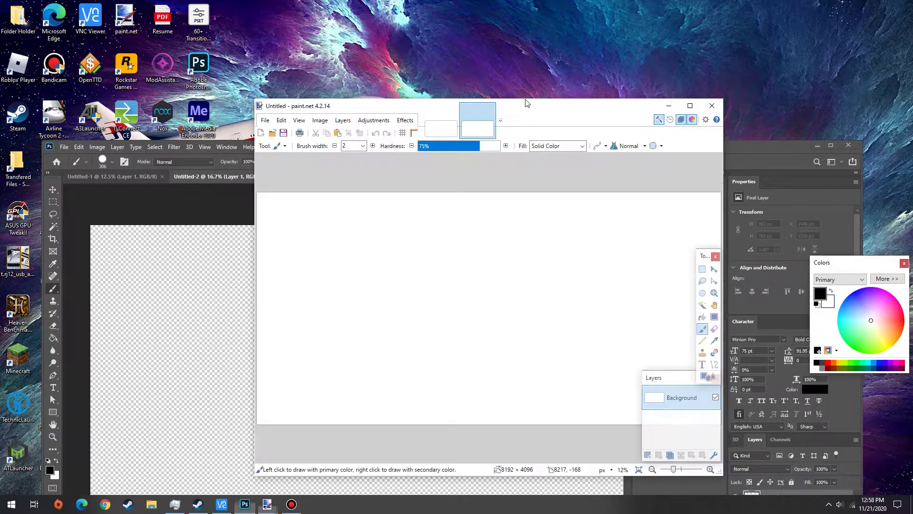
Step: Set paint.net's brush width to 1600 and paint a thick black horizontal stroke
drag(525, 102, 490, 65)
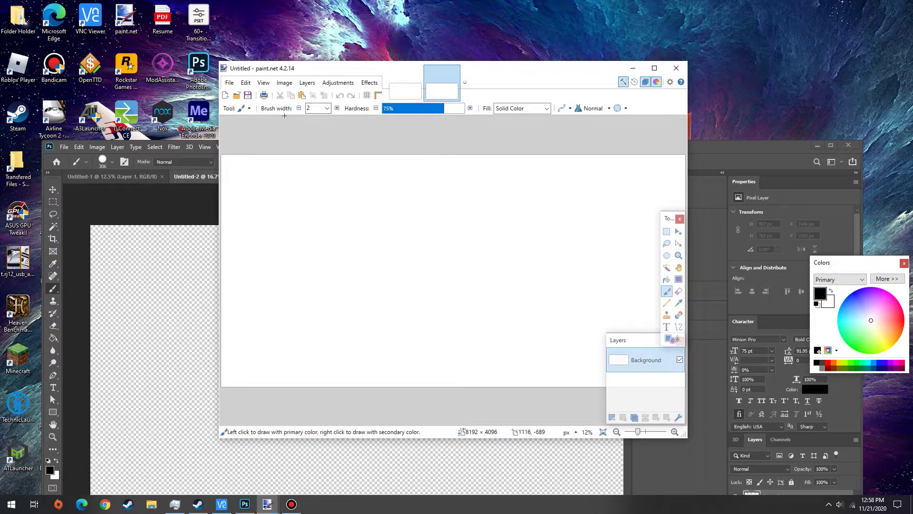
click(239, 108)
click(327, 108)
scroll(317, 281, down, 10)
click(317, 286)
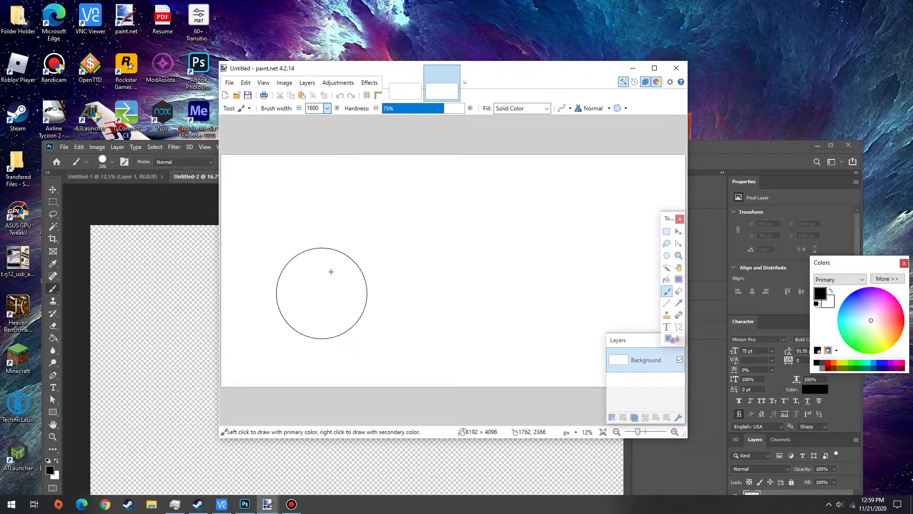
drag(320, 278, 477, 278)
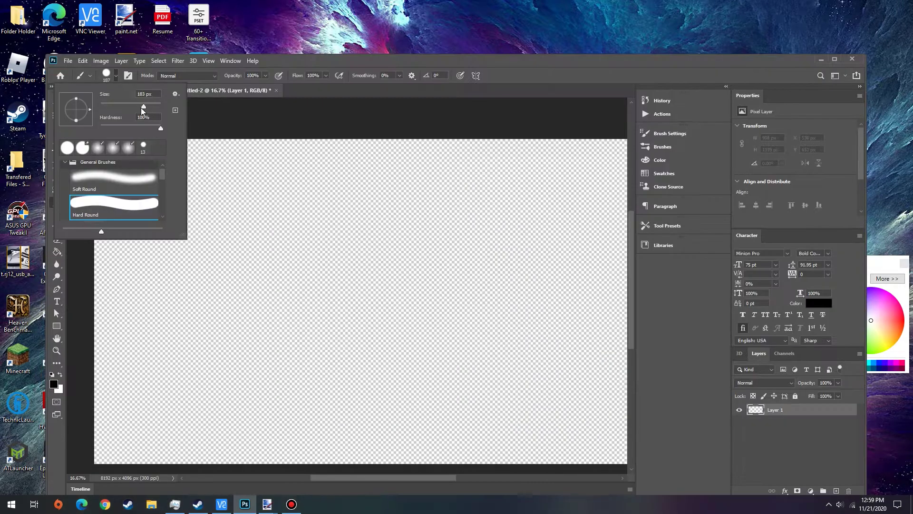
Step: Shrink the brush to 73 px and draw a hilly outline with a tall peak across the canvas
drag(130, 98, 124, 97)
click(117, 76)
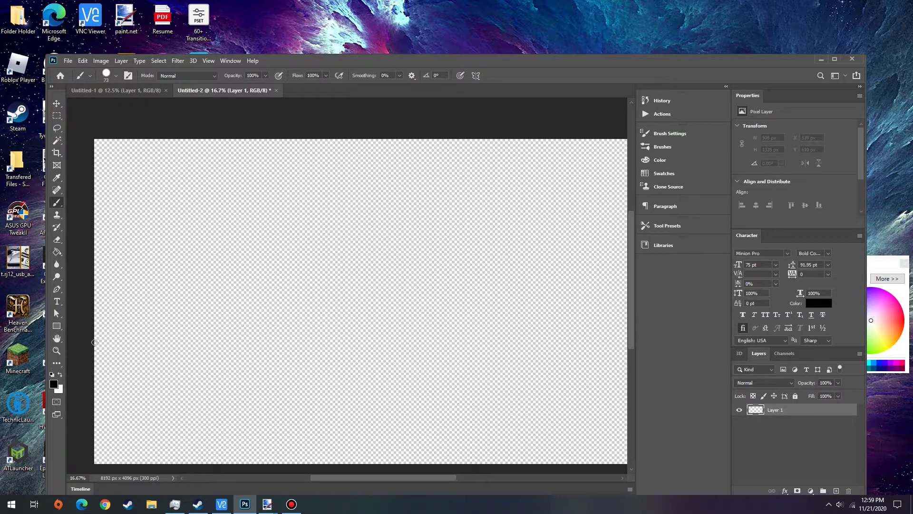
mouse_move(94, 342)
mouse_down()
mouse_move(176, 397)
mouse_move(207, 386)
mouse_move(243, 338)
mouse_move(278, 311)
mouse_move(351, 393)
mouse_move(391, 392)
mouse_move(416, 364)
mouse_move(465, 213)
mouse_move(491, 238)
mouse_move(500, 342)
mouse_move(574, 325)
mouse_move(638, 362)
mouse_up()
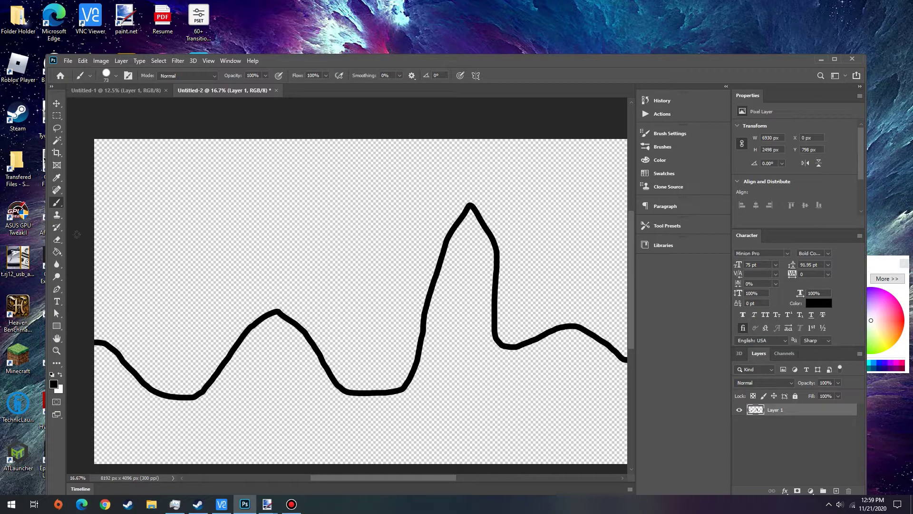
Step: Try a 4cbb17 green paint-bucket fill of the canvas, then undo it
click(58, 252)
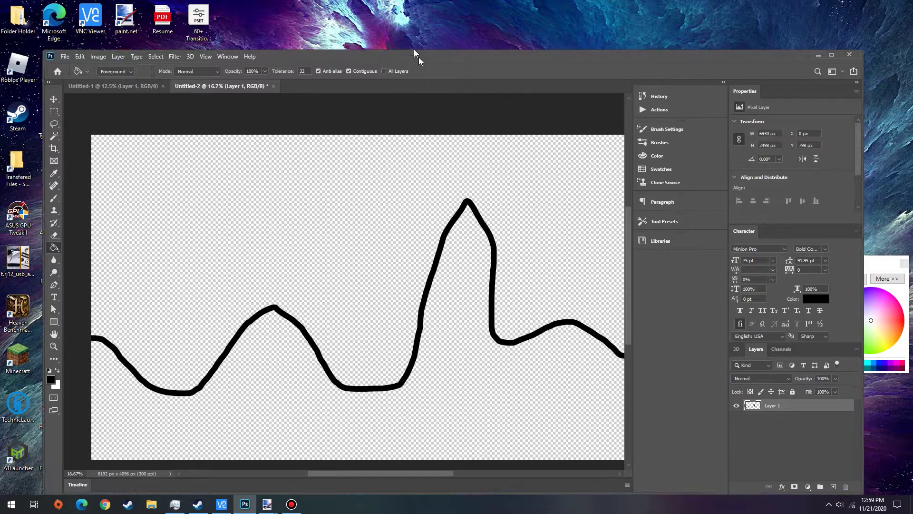
drag(418, 57, 417, 31)
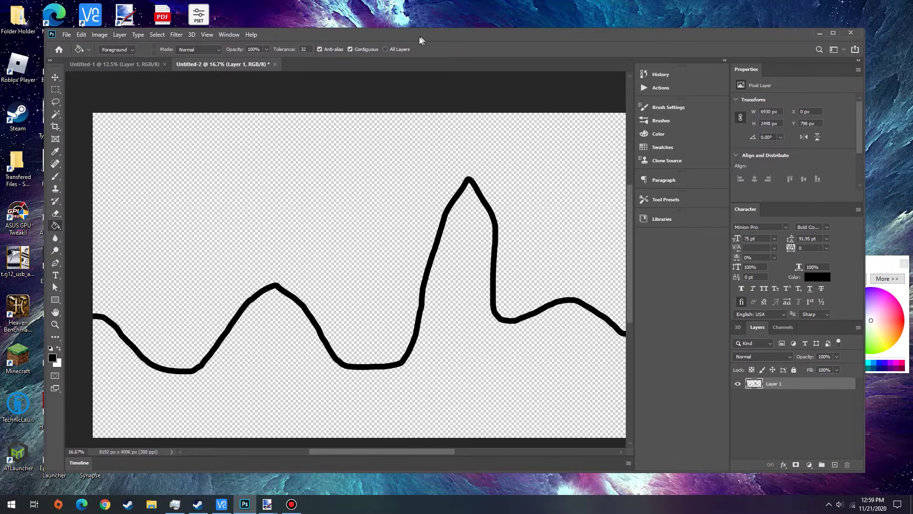
click(52, 358)
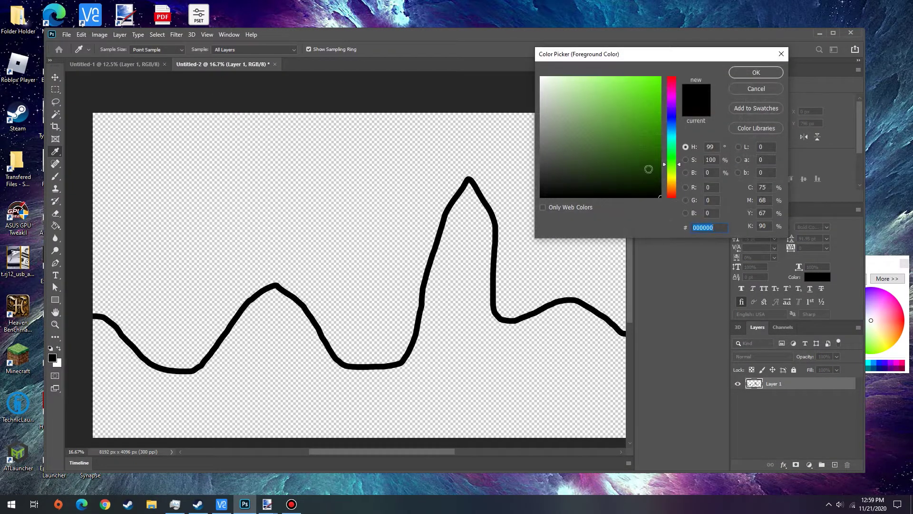
text(4cbb17)
key(Return)
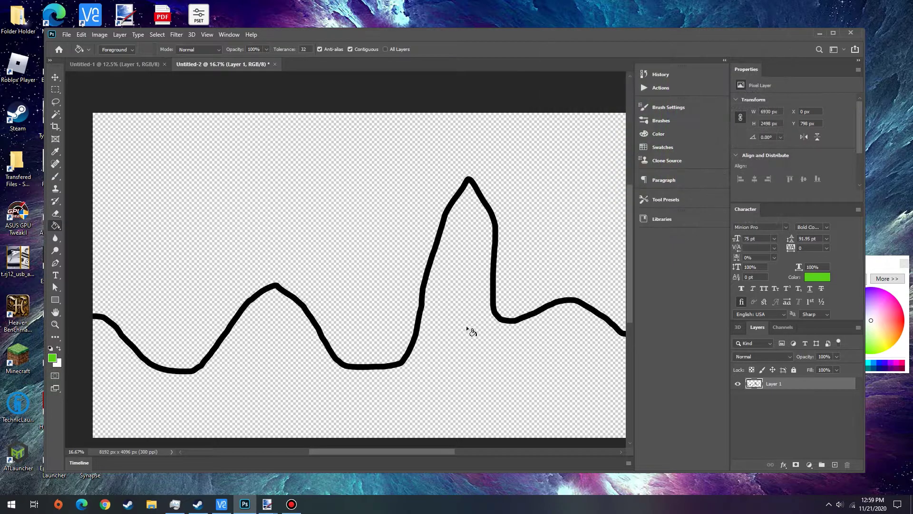
click(468, 326)
key(ctrl+z)
Step: Switch back to black and extend the hill outline to the canvas's right edge
click(835, 35)
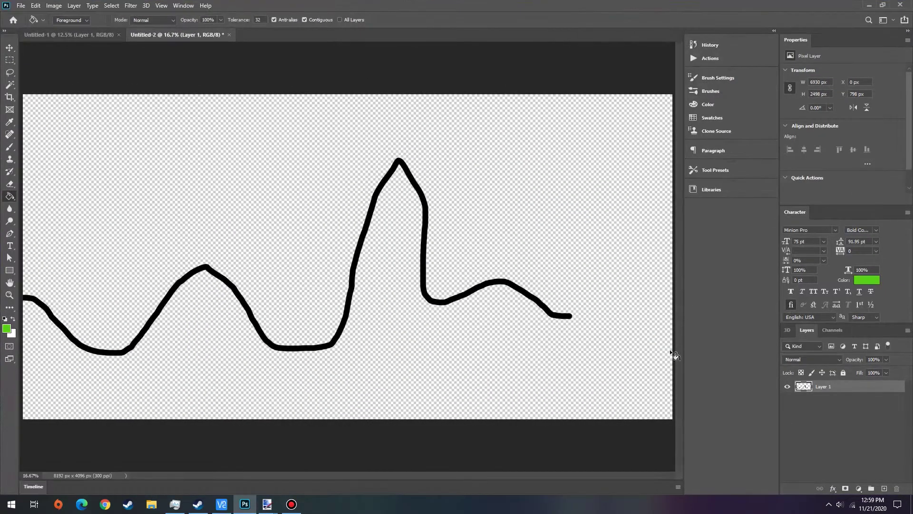
click(6, 328)
click(660, 197)
click(756, 73)
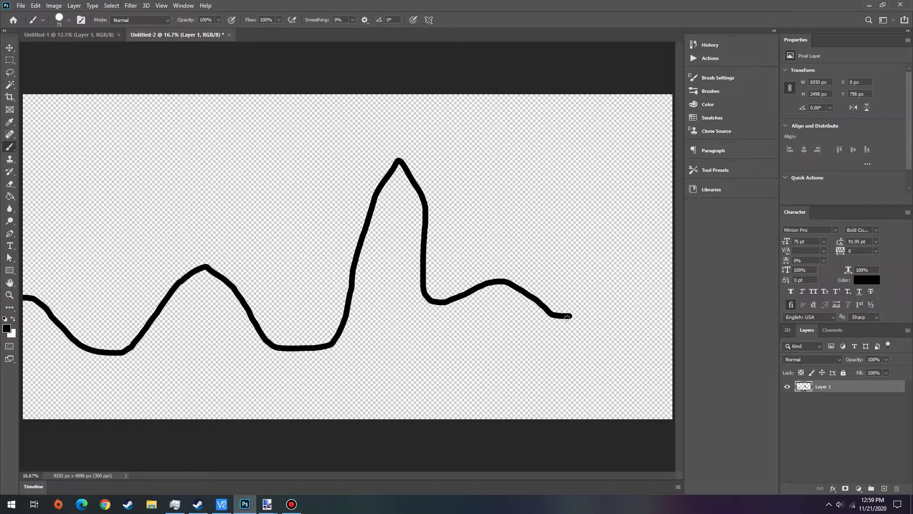
mouse_move(567, 316)
mouse_down()
mouse_move(586, 331)
mouse_move(603, 326)
mouse_move(611, 293)
mouse_move(681, 312)
mouse_up()
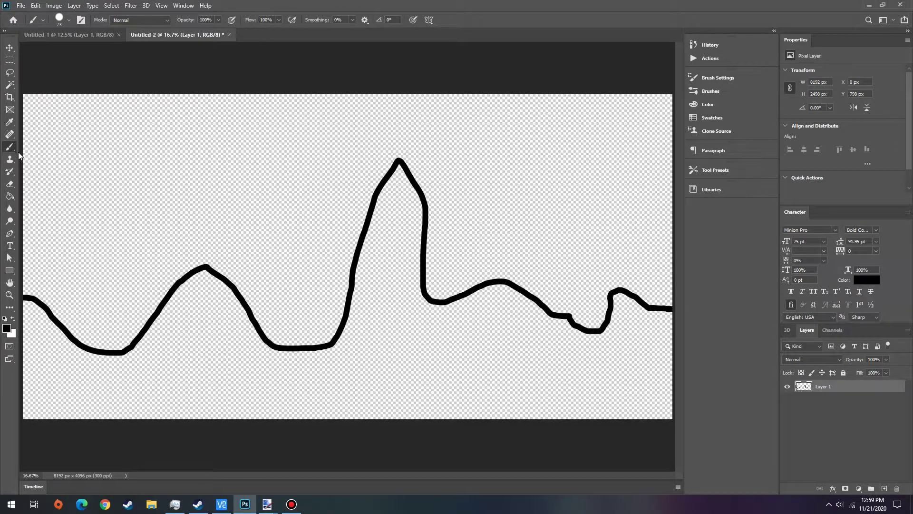
Step: Set the foreground to bright green and bucket-fill the ground below the outline
click(11, 197)
click(407, 374)
key(ctrl+z)
click(8, 328)
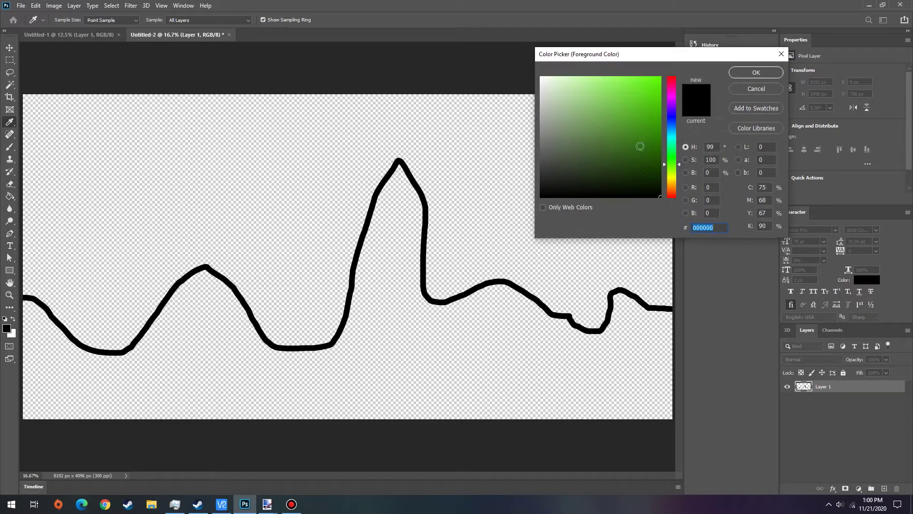
click(656, 84)
click(749, 72)
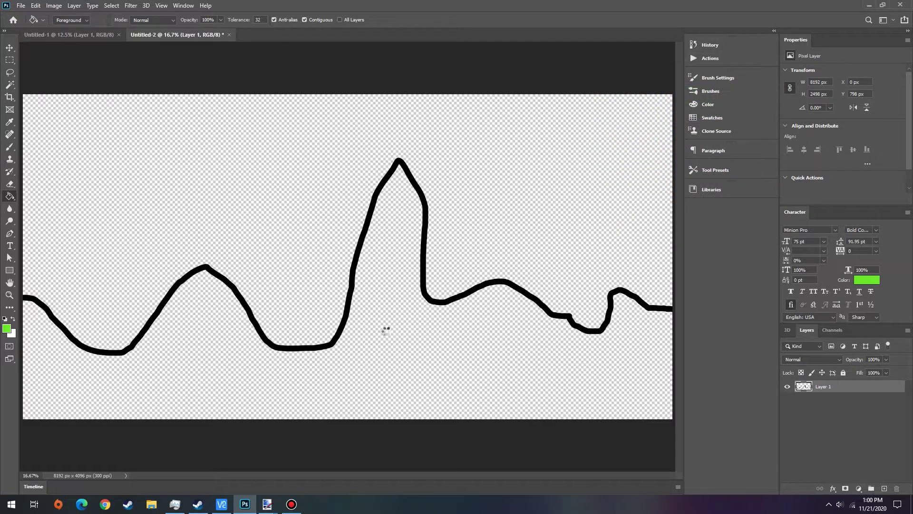
click(386, 333)
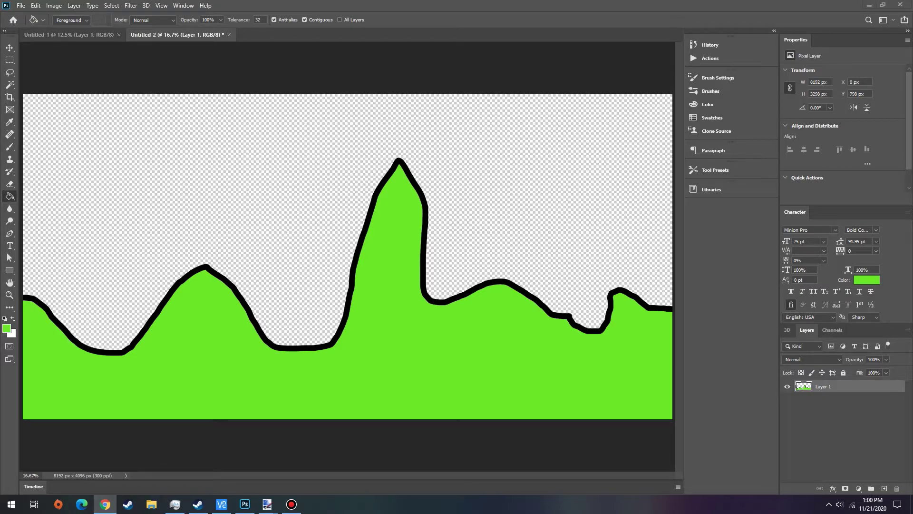
Step: Save the red Among Us character image from Google Images to Downloads as a PNG
click(105, 504)
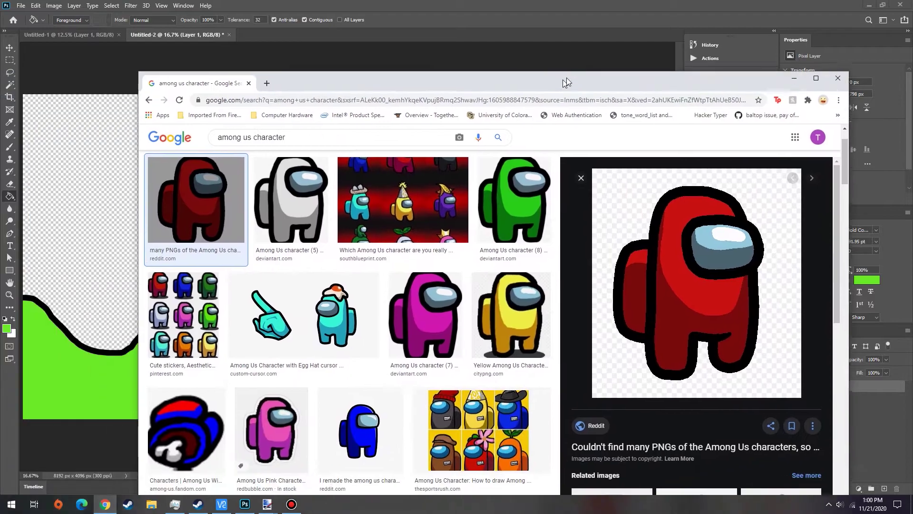
drag(567, 83, 533, 41)
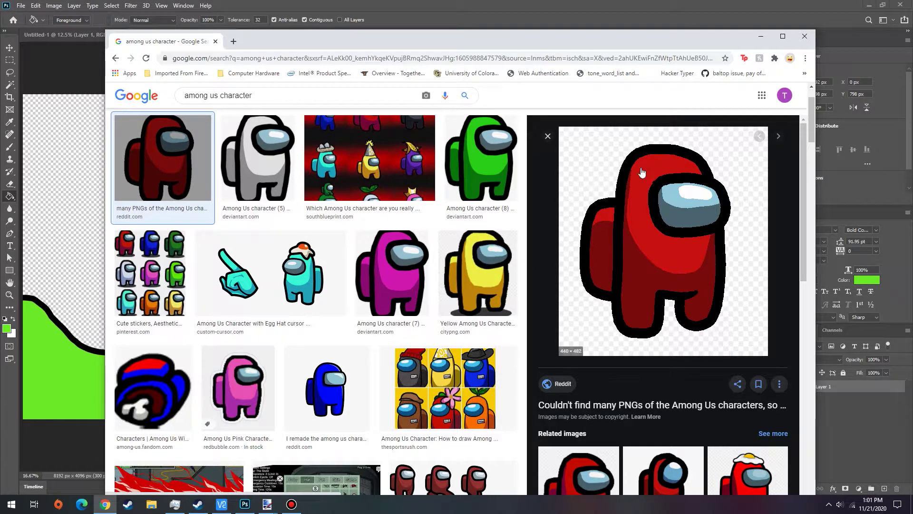
scroll(352, 192, up, 1)
scroll(352, 192, up, 2)
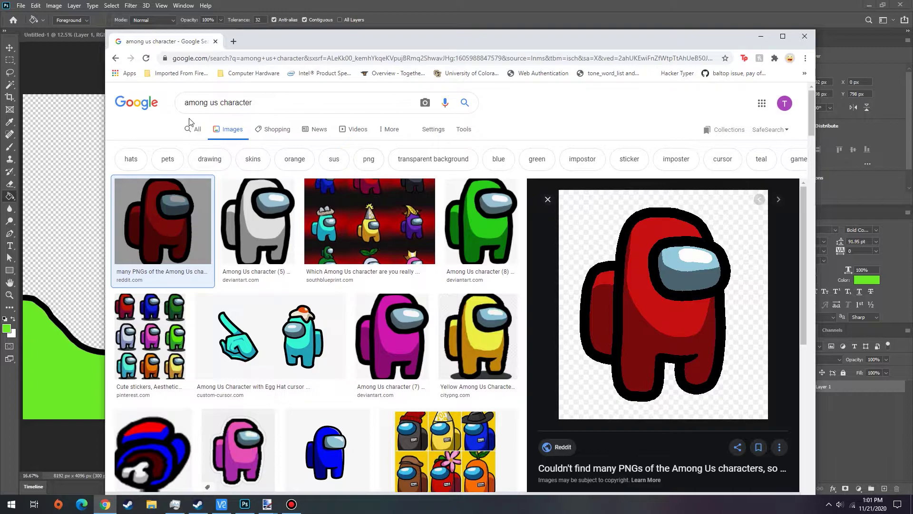
right_click(672, 313)
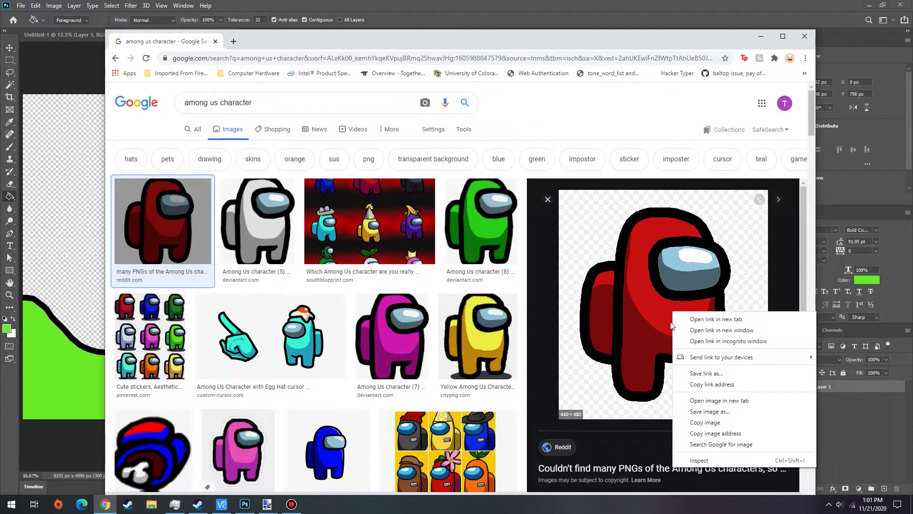
click(744, 411)
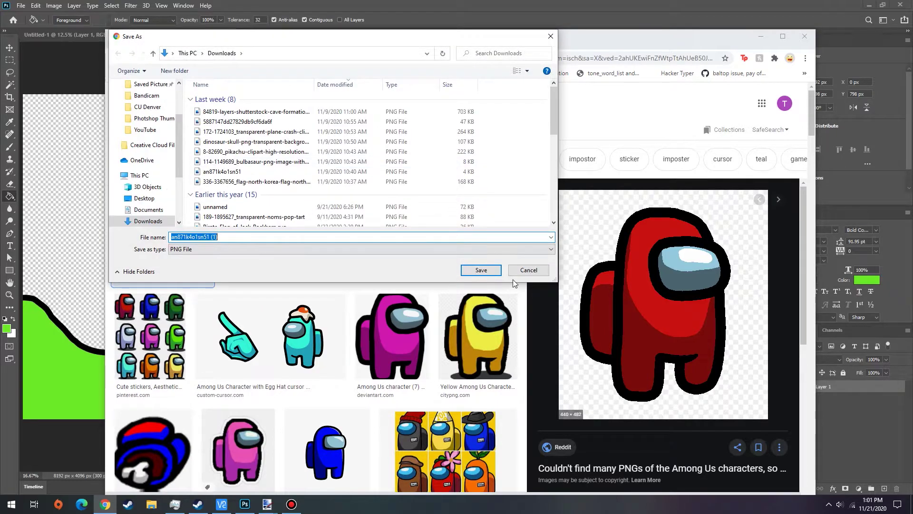
click(481, 270)
drag(620, 30, 619, 91)
drag(533, 88, 700, 42)
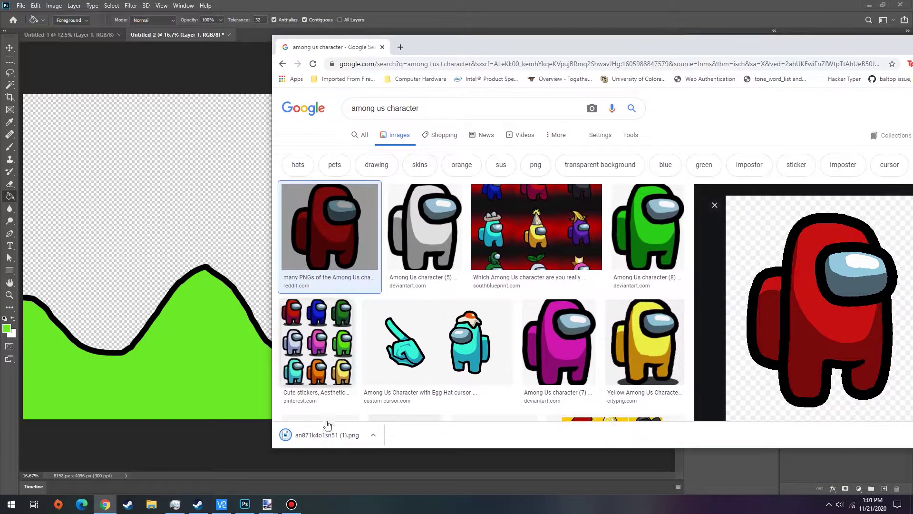
Step: Place the downloaded character PNG into the scene and scale it onto the lower-left hill
drag(328, 427, 220, 214)
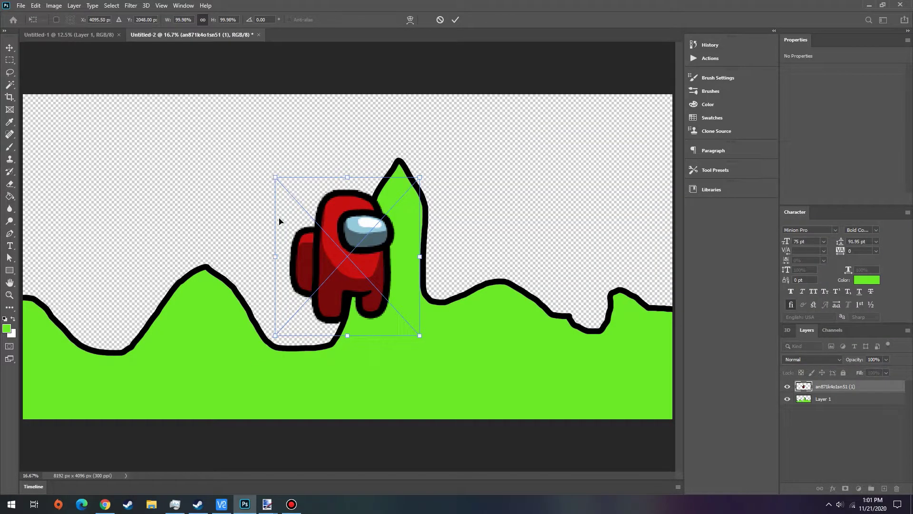
drag(357, 233, 121, 288)
key(Return)
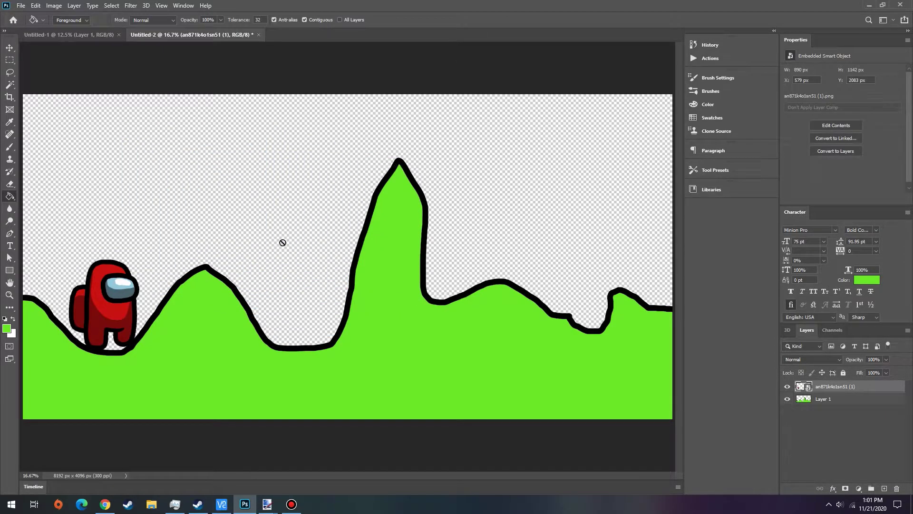
Step: Rasterize the character layer and open its layer options
click(115, 325)
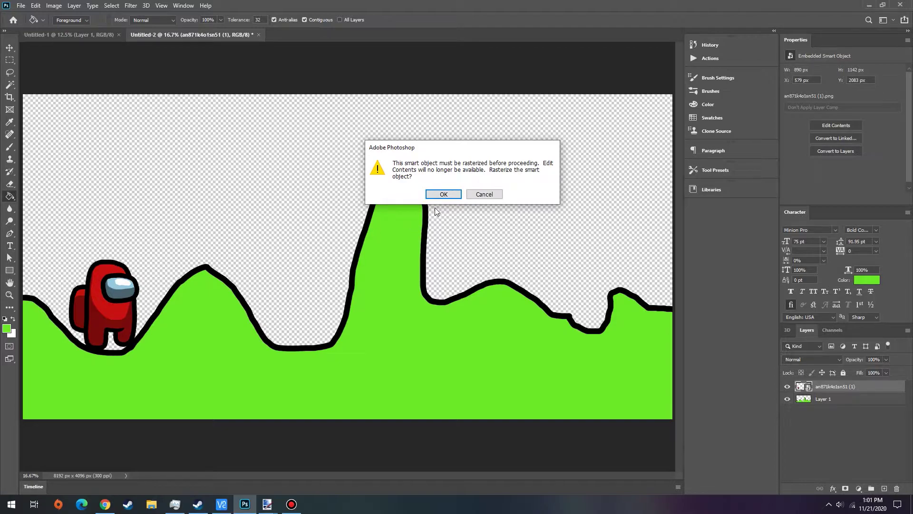
click(454, 195)
right_click(867, 385)
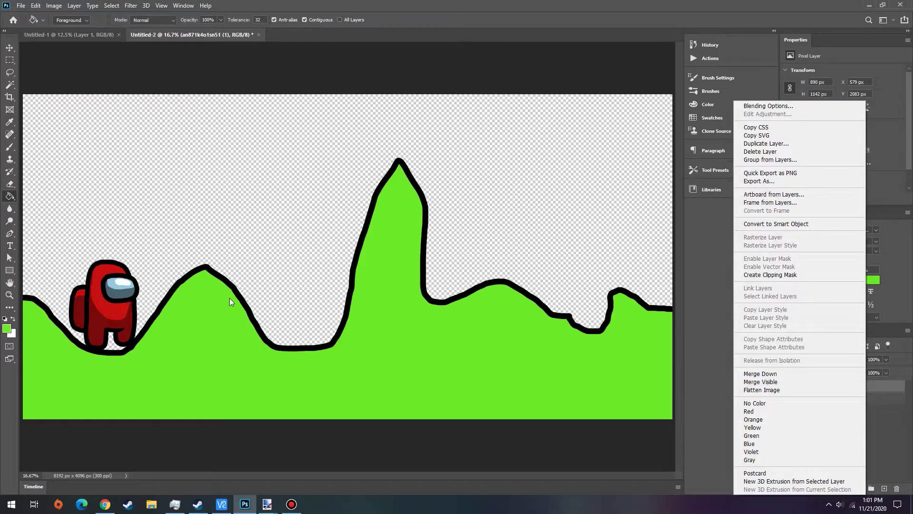
right_click(866, 386)
right_click(867, 386)
Step: Open Save As in the Desktop folder and name the file Tutorial
click(21, 5)
click(21, 5)
click(82, 121)
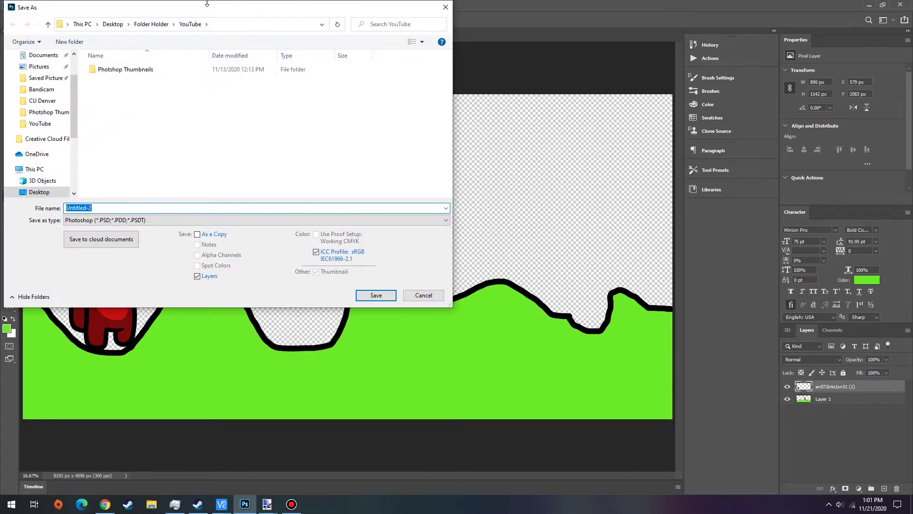
drag(207, 3, 328, 27)
click(113, 61)
text(Tutorial)
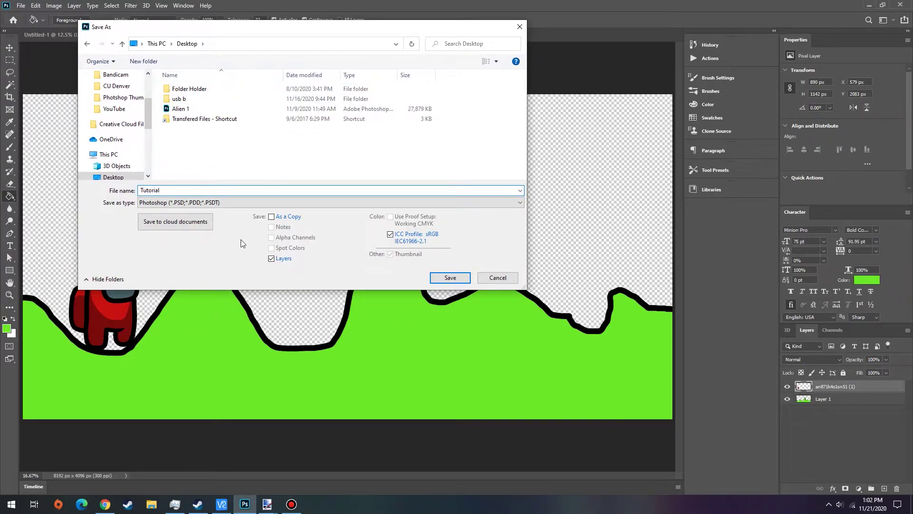
Step: Choose PNG as the file format and save, accepting the PNG Format Options
click(208, 203)
click(208, 203)
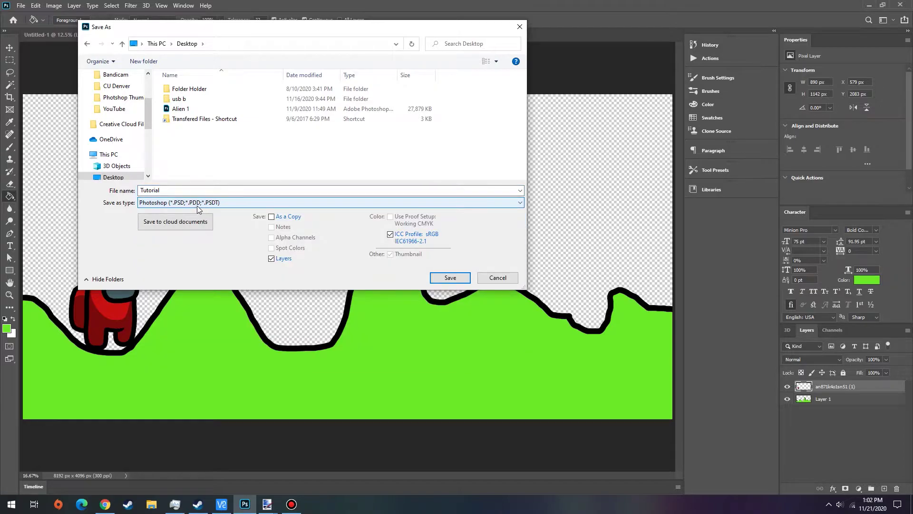
click(196, 205)
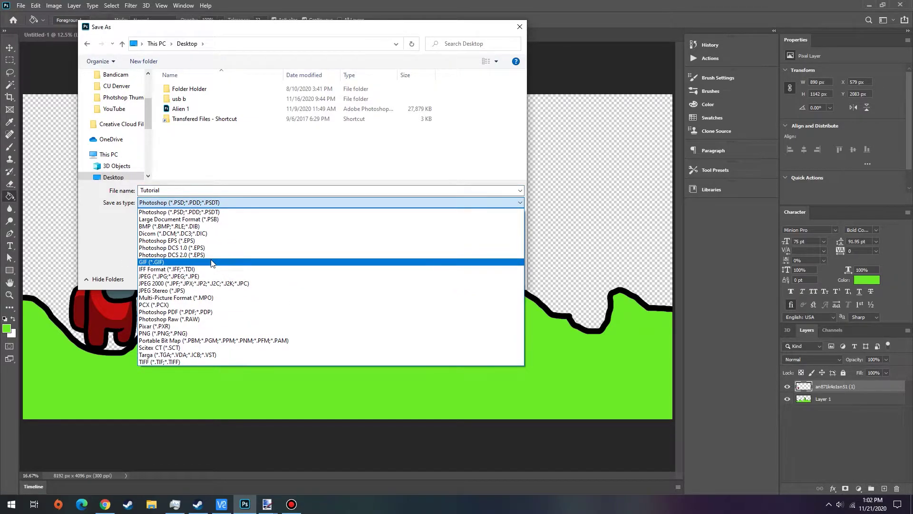
click(216, 275)
click(172, 204)
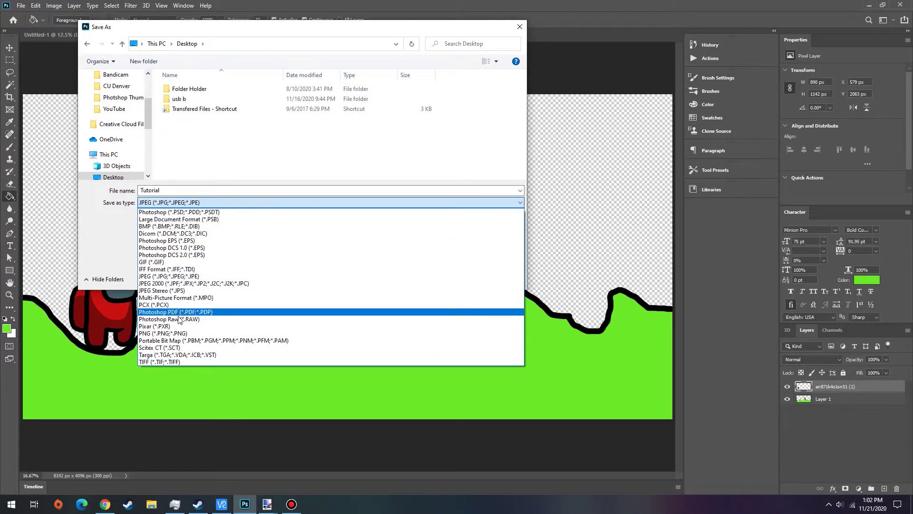
click(213, 332)
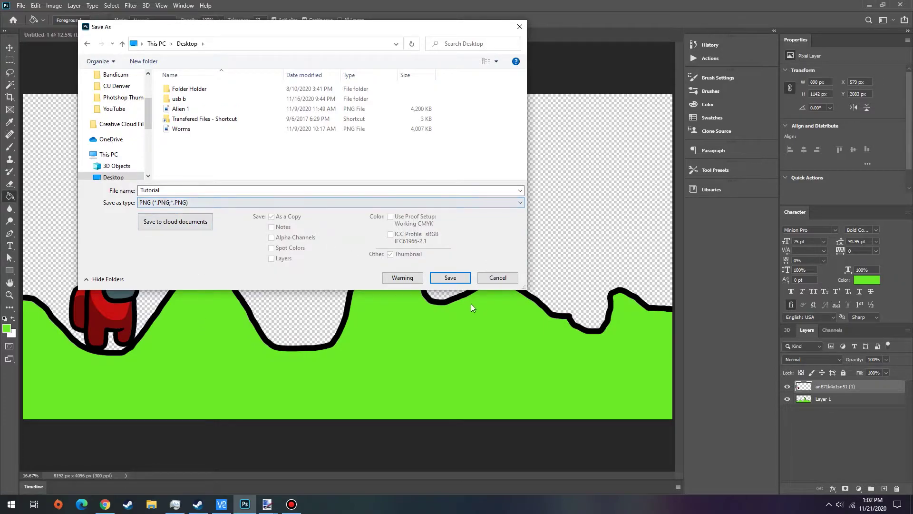
click(451, 279)
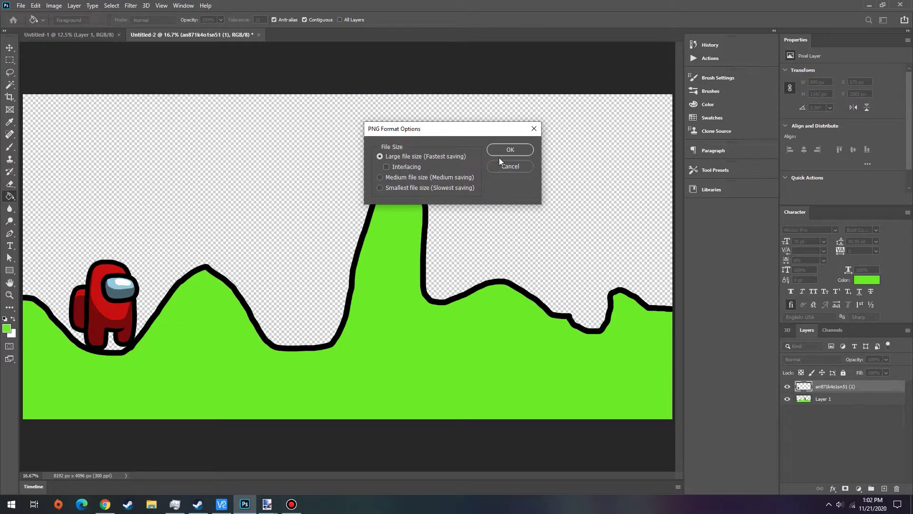
click(516, 149)
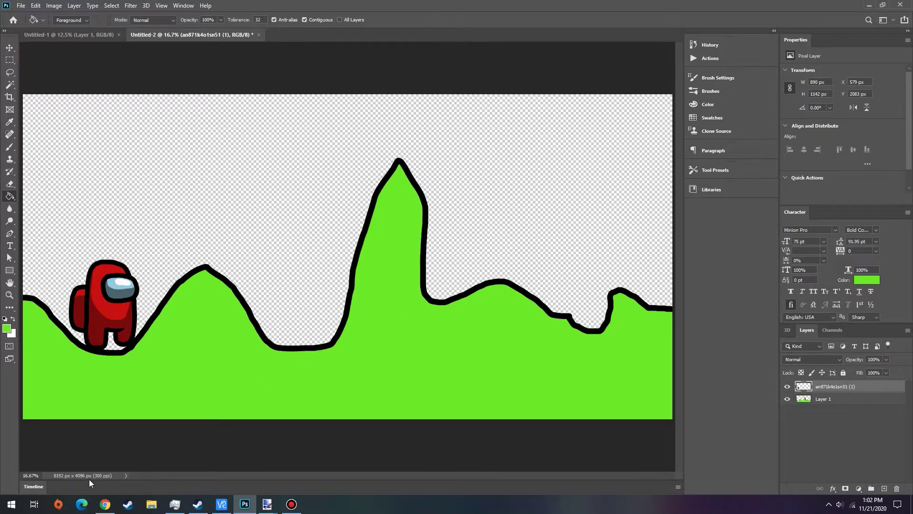
Step: Minimize paint.net, shift Photoshop to the right, and open Tutorial.png from the desktop for viewing
drag(502, 3, 445, 78)
click(658, 105)
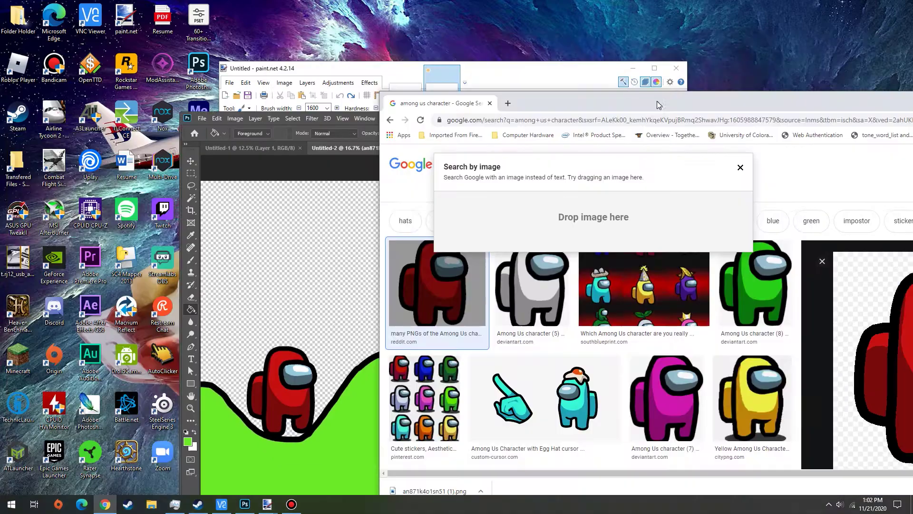
click(632, 68)
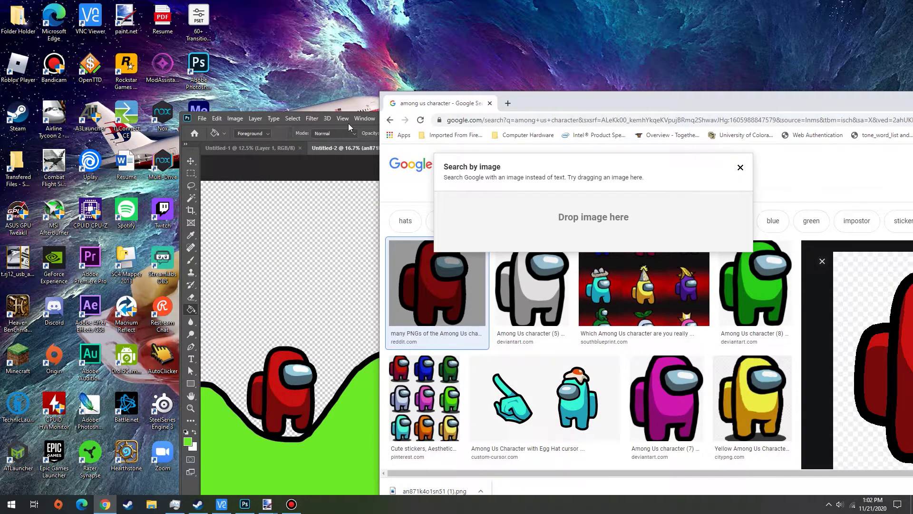
drag(348, 124, 526, 59)
double_click(207, 365)
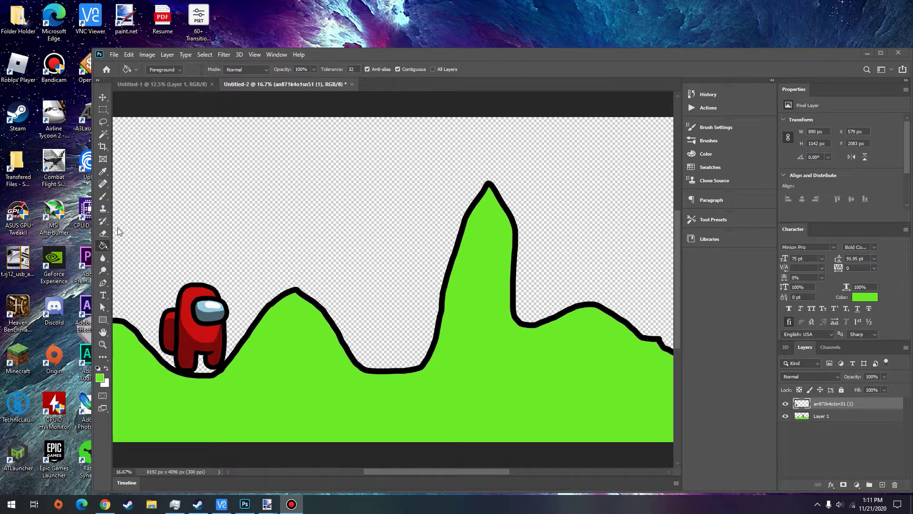
Step: Select the Brush tool at 17 px with black (#000000) as the foreground colour
click(103, 197)
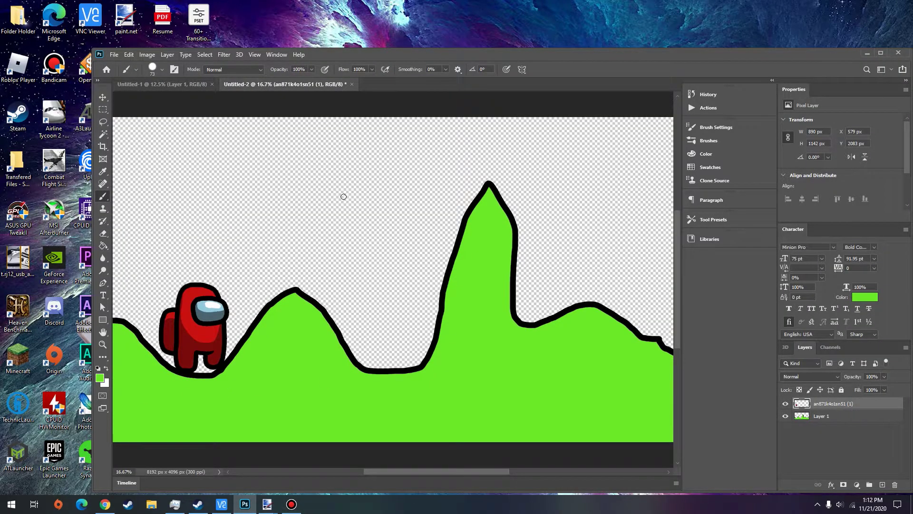
key(ctrl+plus)
key(ctrl+plus)
key(ctrl+plus)
key(ctrl+plus)
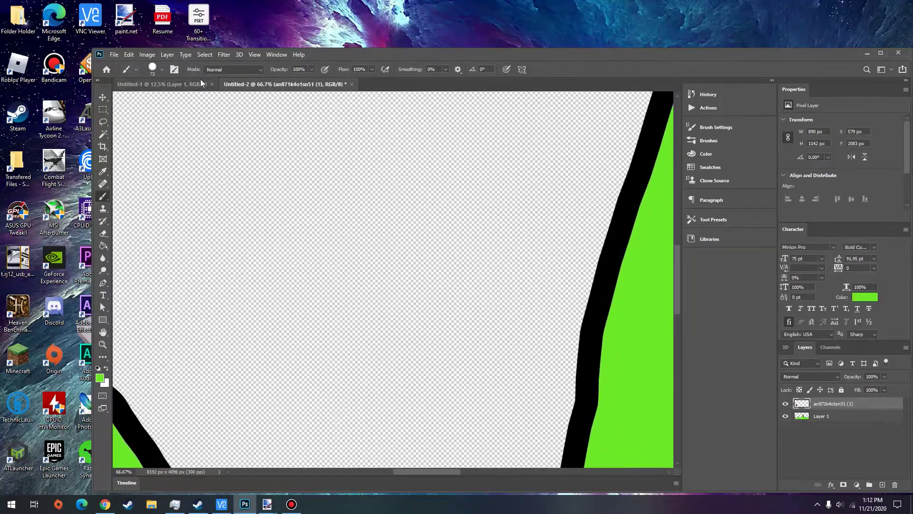
click(161, 70)
drag(166, 100, 152, 101)
click(100, 377)
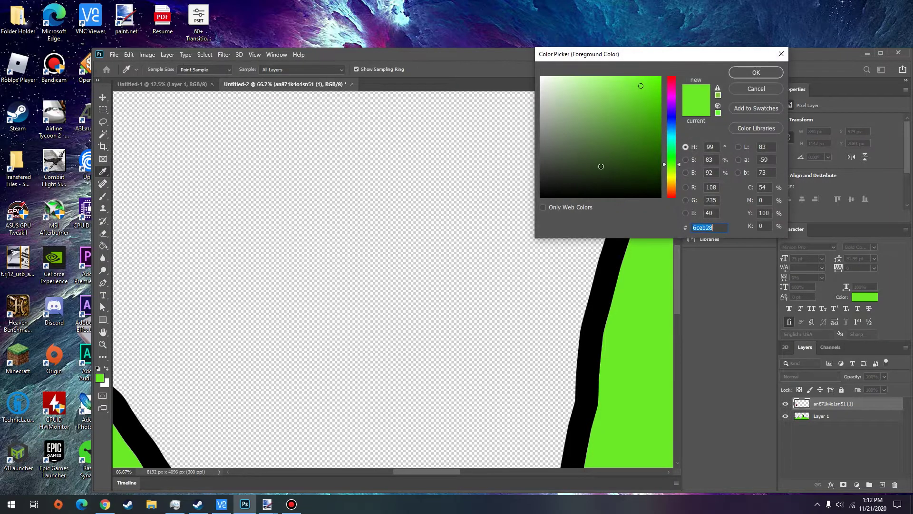
text(000000)
click(756, 73)
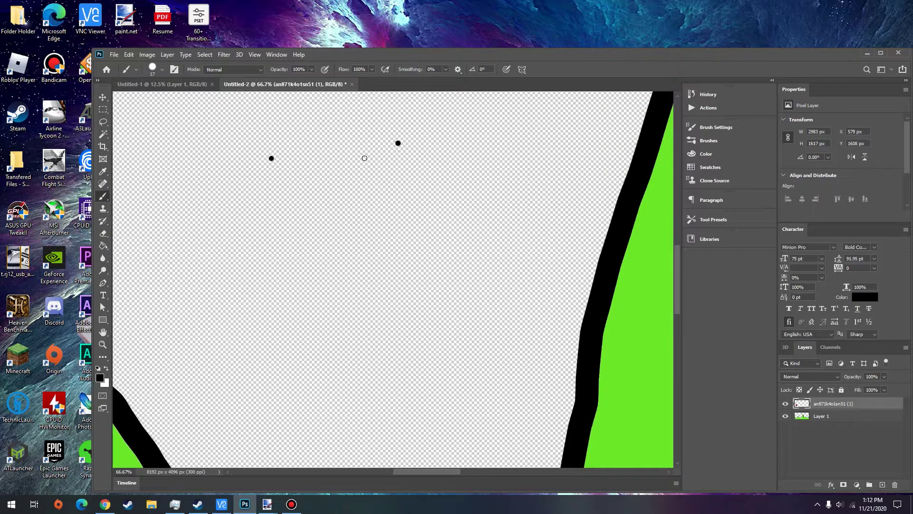
Step: Reduce the brush size to 1 px and view the sky at 200% zoom
click(162, 70)
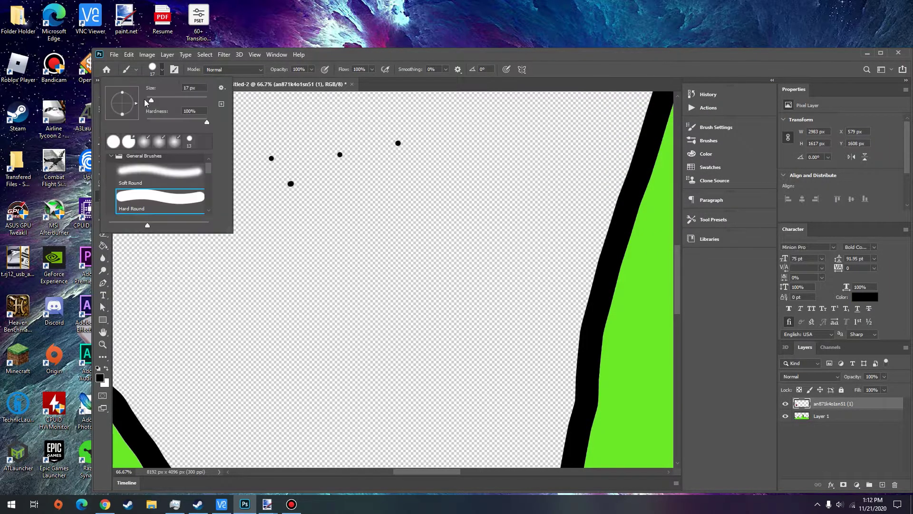
drag(152, 101, 145, 102)
click(251, 188)
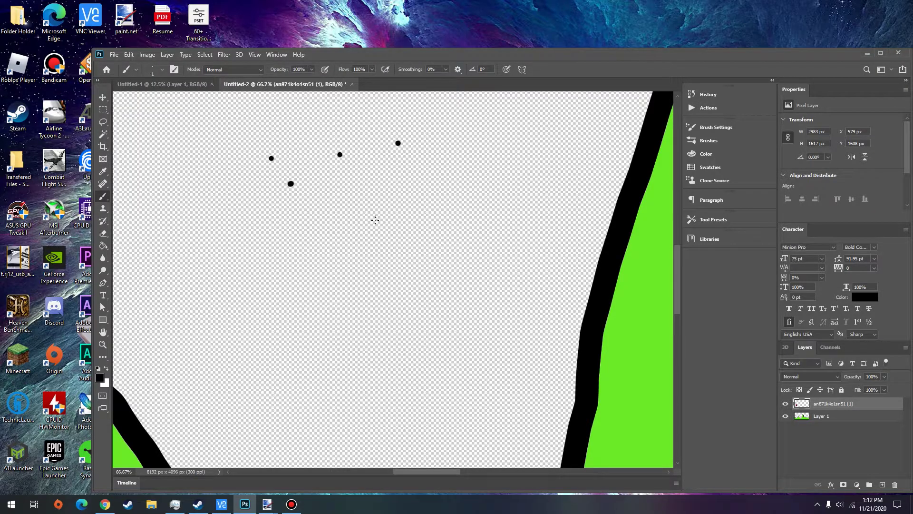
key(ctrl+plus)
key(ctrl+plus)
key(ctrl+plus)
key(ctrl+plus)
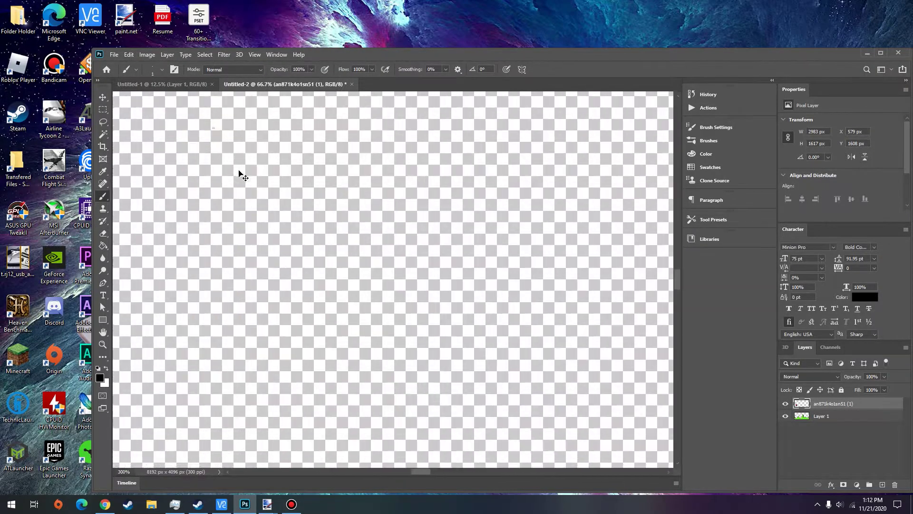
scroll(318, 238, up, 2)
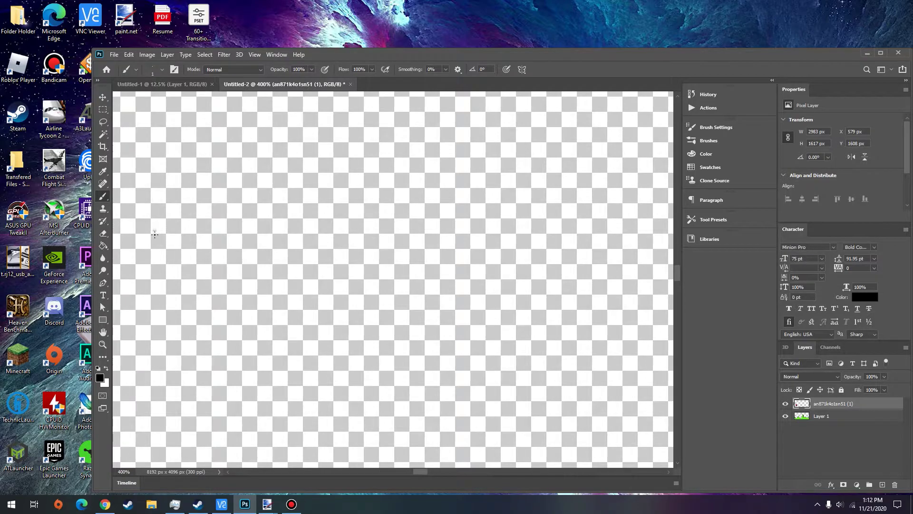
key(ctrl+minus)
key(ctrl+minus)
key(ctrl+minus)
key(ctrl+minus)
key(ctrl+minus)
key(ctrl+minus)
key(ctrl+minus)
key(ctrl+minus)
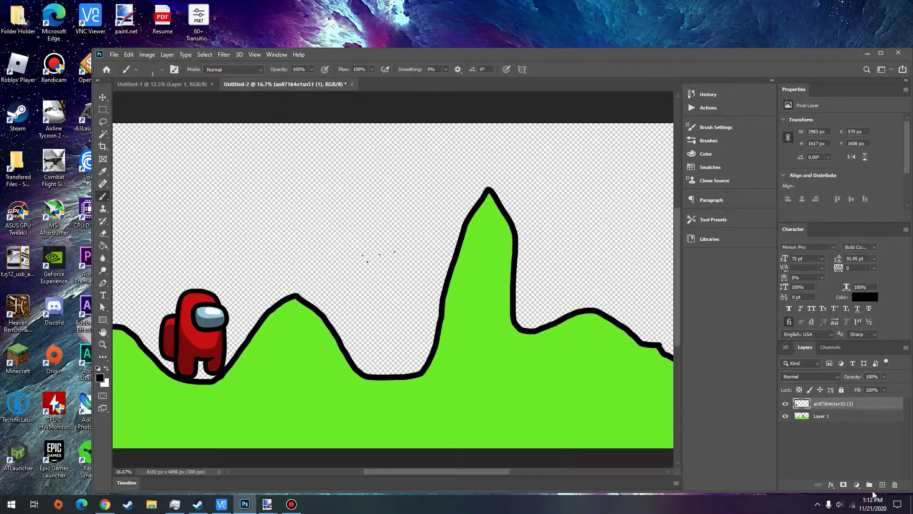
Step: Add a new layer below Layer 1 and set the foreground colour to bright yellow #fff600
click(882, 485)
drag(830, 403, 832, 432)
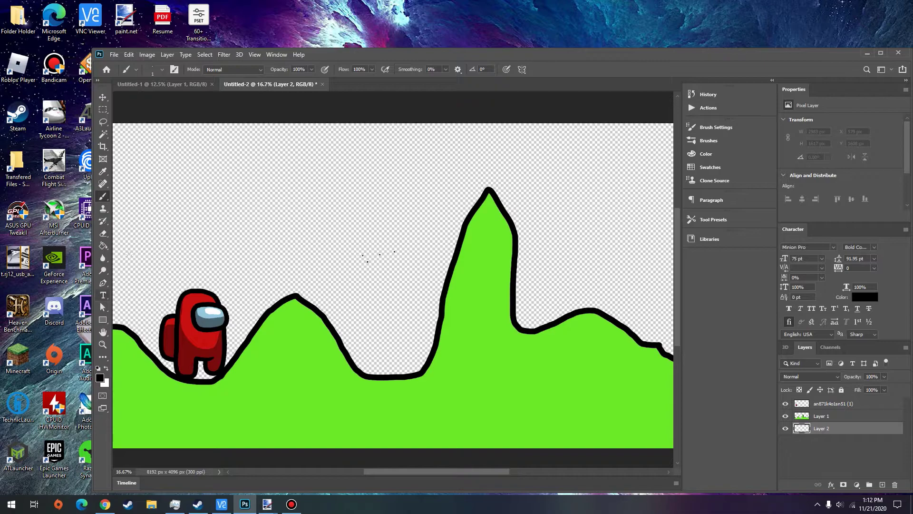
click(100, 378)
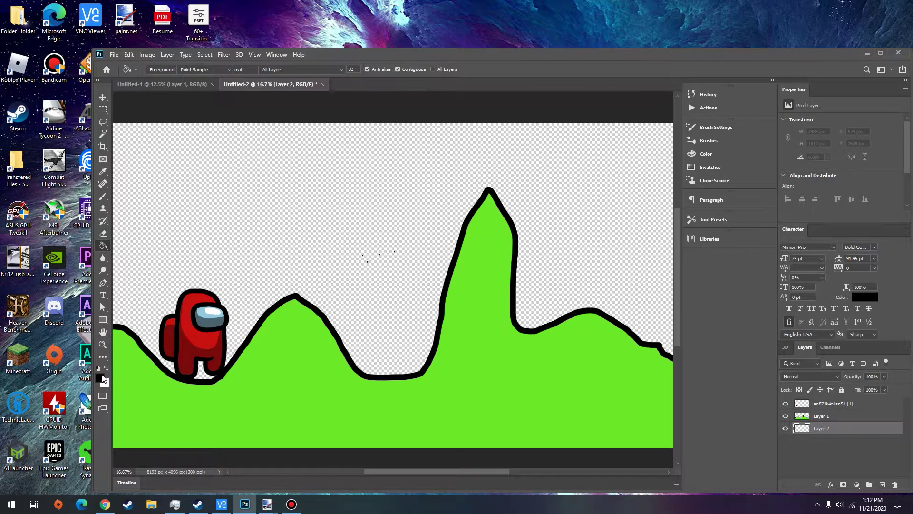
mouse_move(683, 172)
mouse_down()
mouse_move(675, 195)
mouse_move(675, 171)
mouse_move(676, 182)
mouse_up()
drag(657, 88, 686, 48)
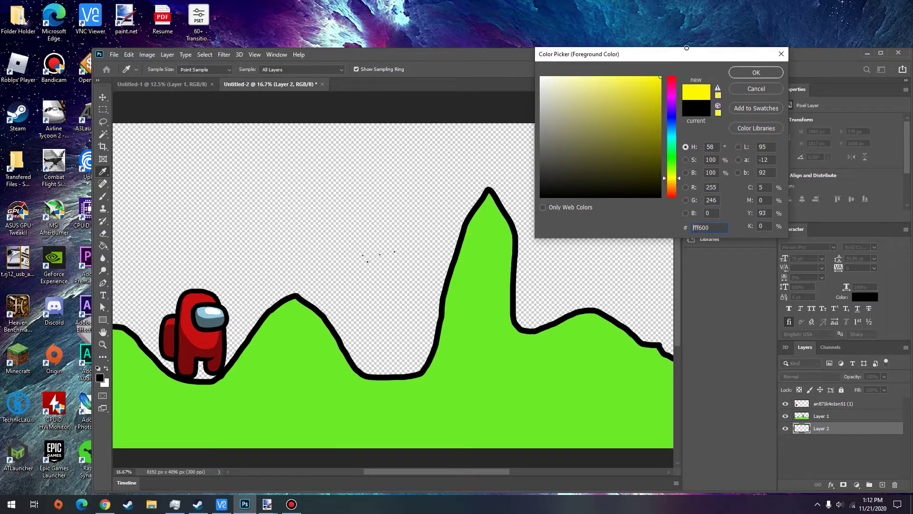
click(745, 73)
Step: Fill the new Layer 2 with yellow using the Paint Bucket
click(399, 192)
scroll(357, 274, up, 1)
scroll(356, 275, up, 5)
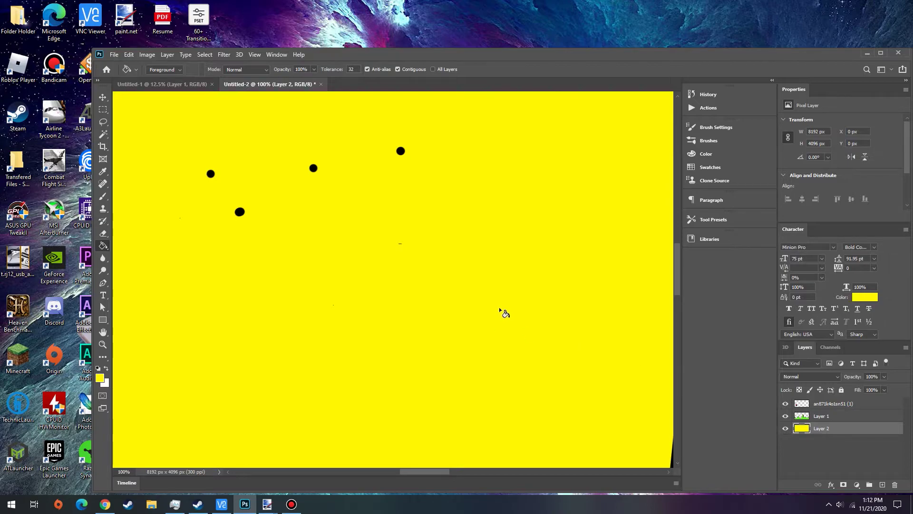
scroll(500, 311, down, 5)
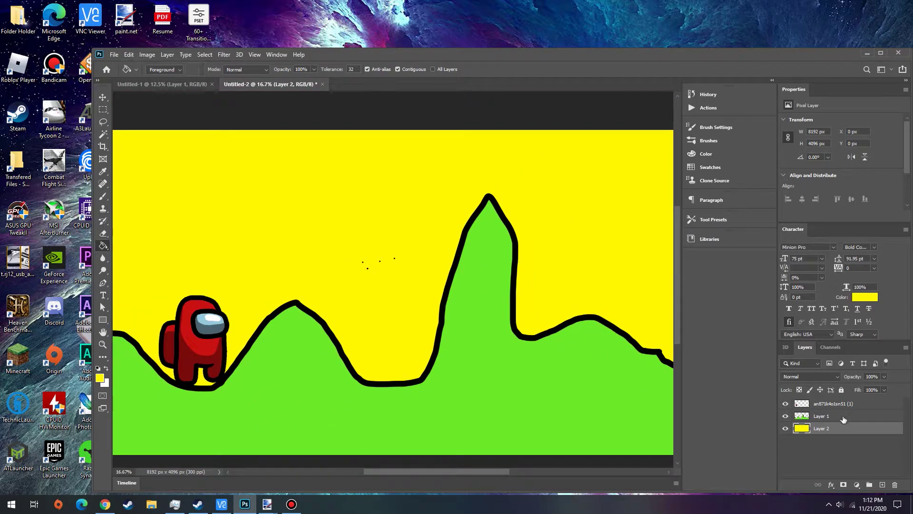
Step: Hide the yellow Layer 2 and set Save As to PNG with file name 'test'
click(785, 428)
click(115, 55)
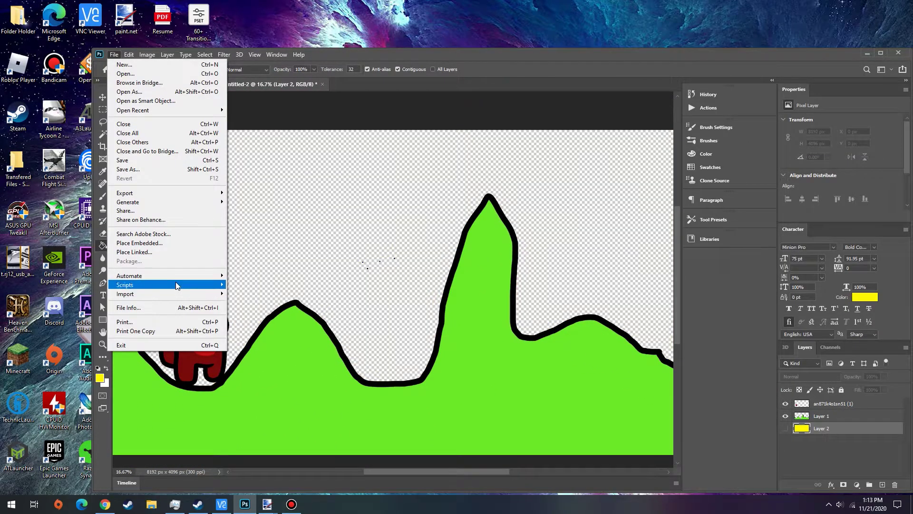
click(158, 170)
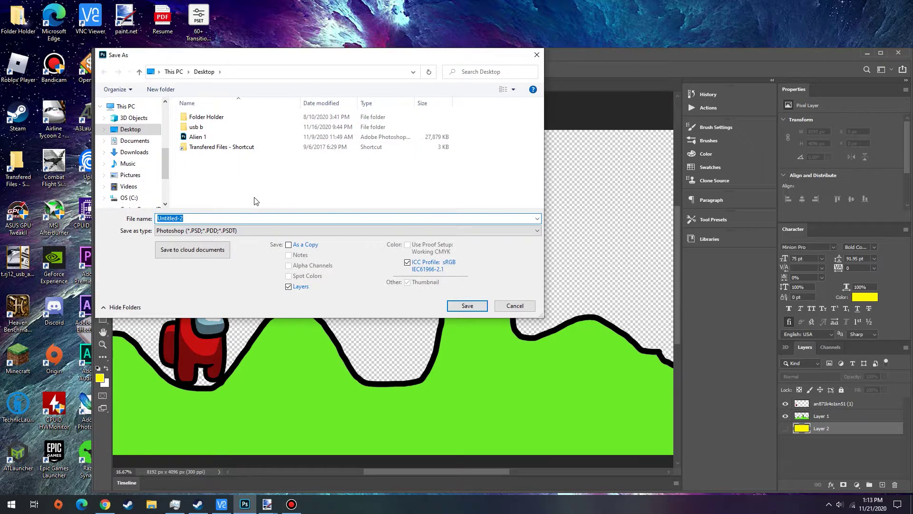
click(243, 230)
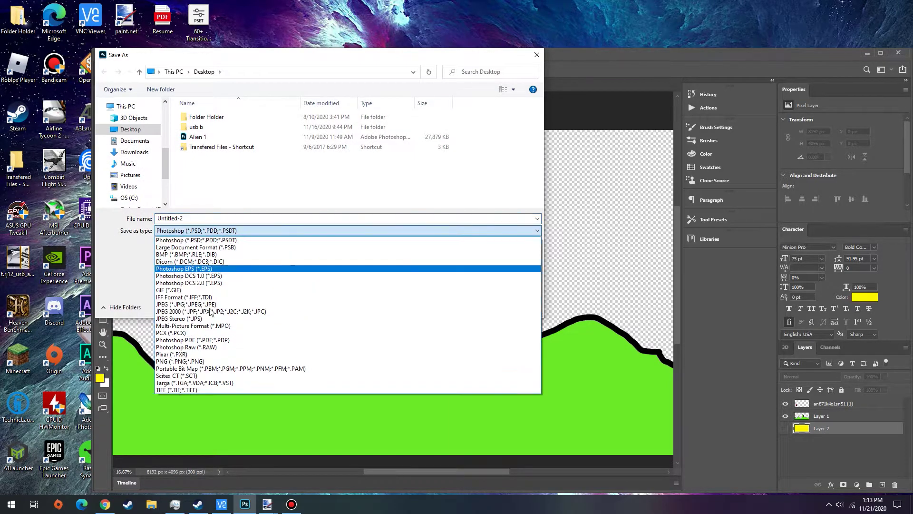
click(198, 362)
click(234, 217)
key(ctrl+a)
text(test)
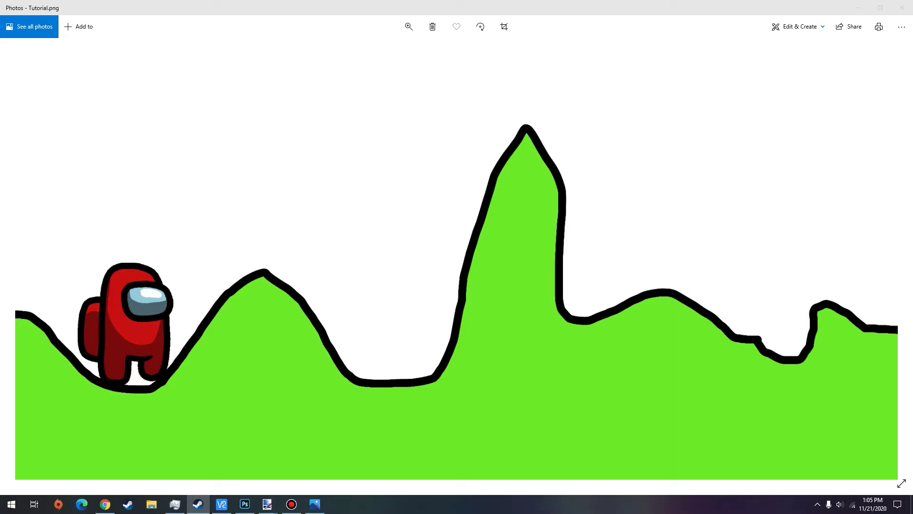
Step: Include Tools in the Steam library filter and launch Worms W.M.D Editor
key(alt+Tab)
drag(427, 79, 465, 46)
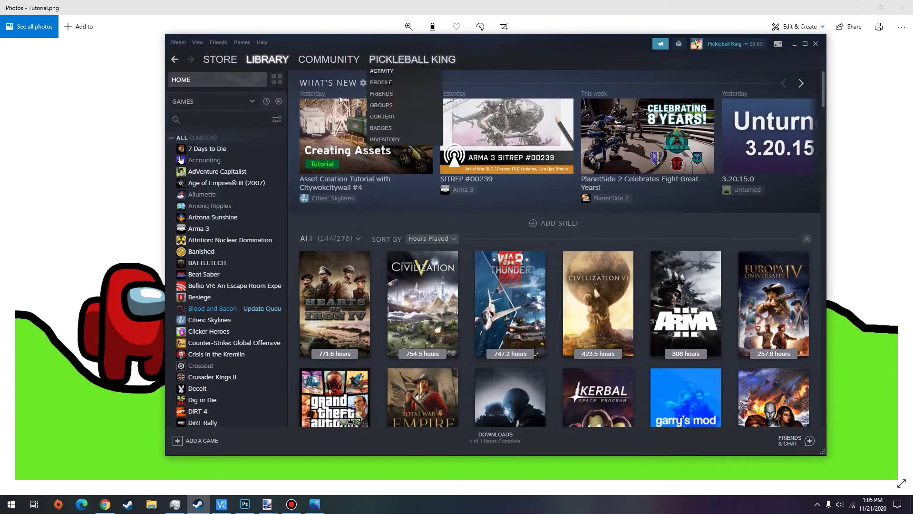
click(195, 104)
click(197, 153)
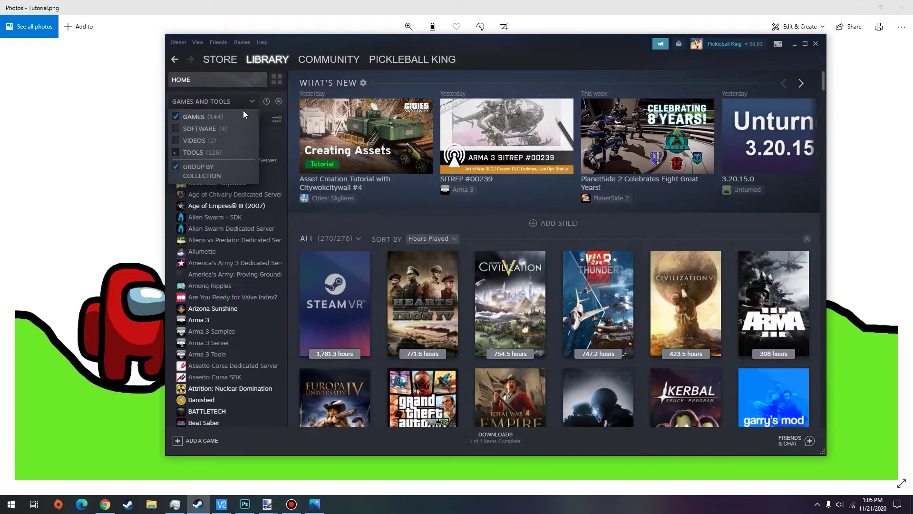
drag(287, 149, 280, 389)
click(239, 284)
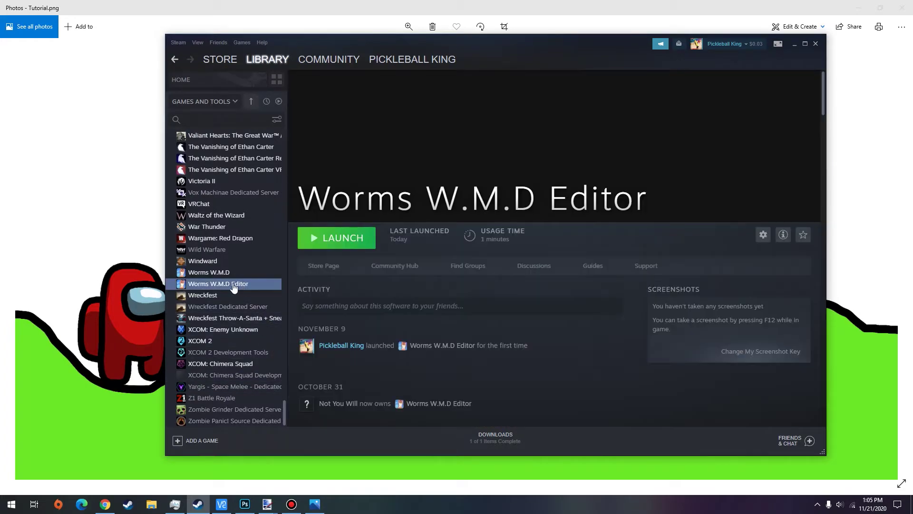
click(348, 243)
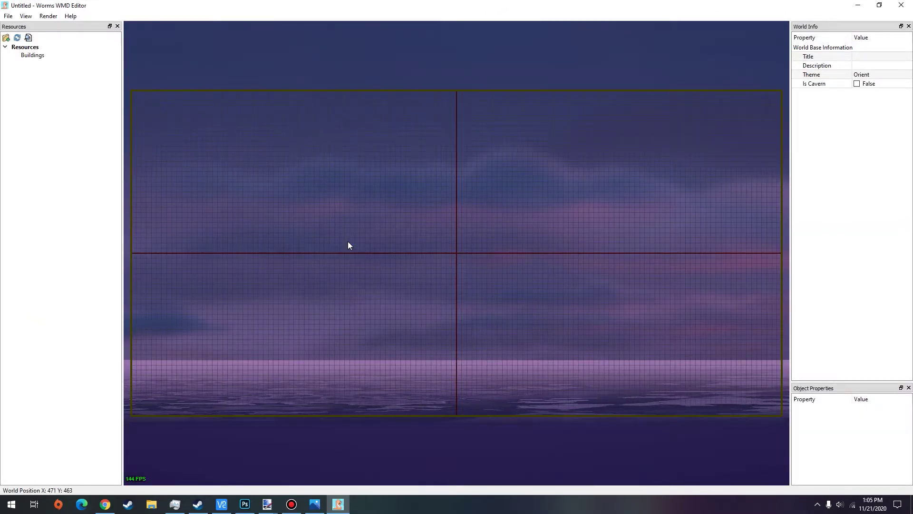
Step: Import Tutorial.png from the Desktop as the landscape via File > Import Landscape
click(8, 16)
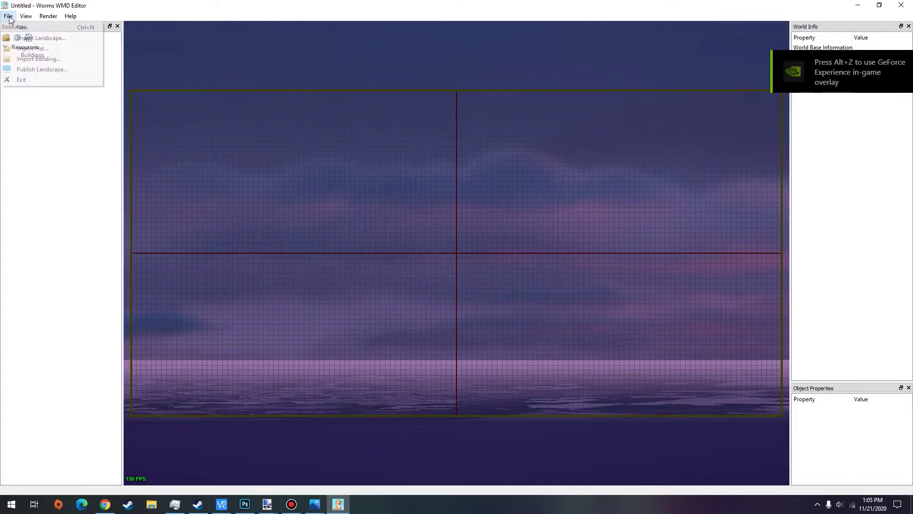
click(70, 39)
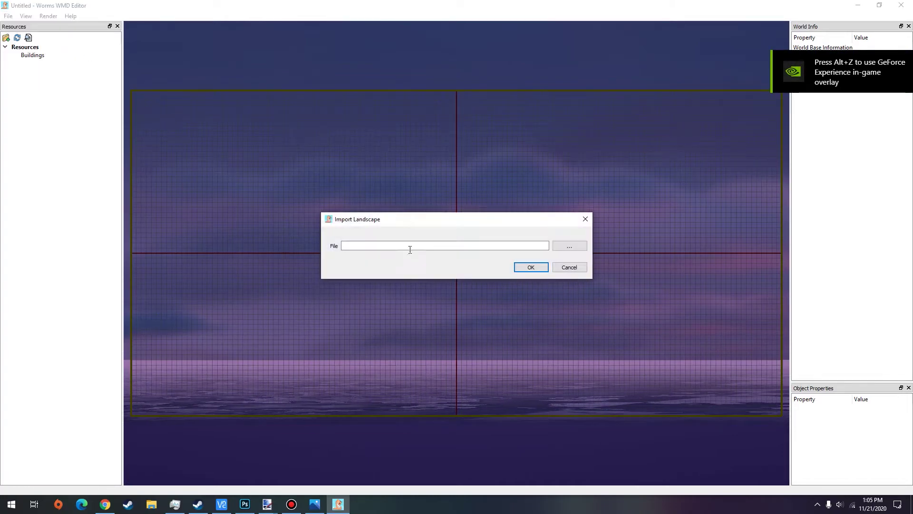
click(573, 246)
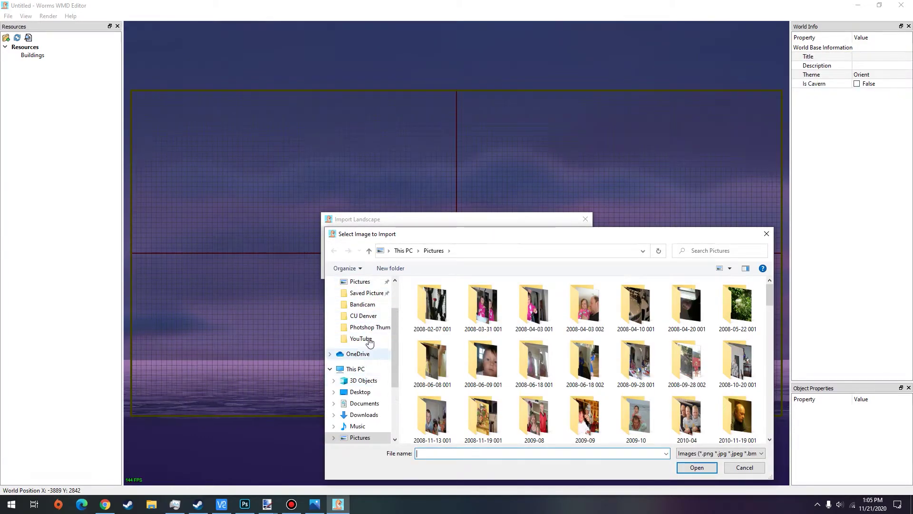
scroll(367, 287, up, 2)
click(359, 300)
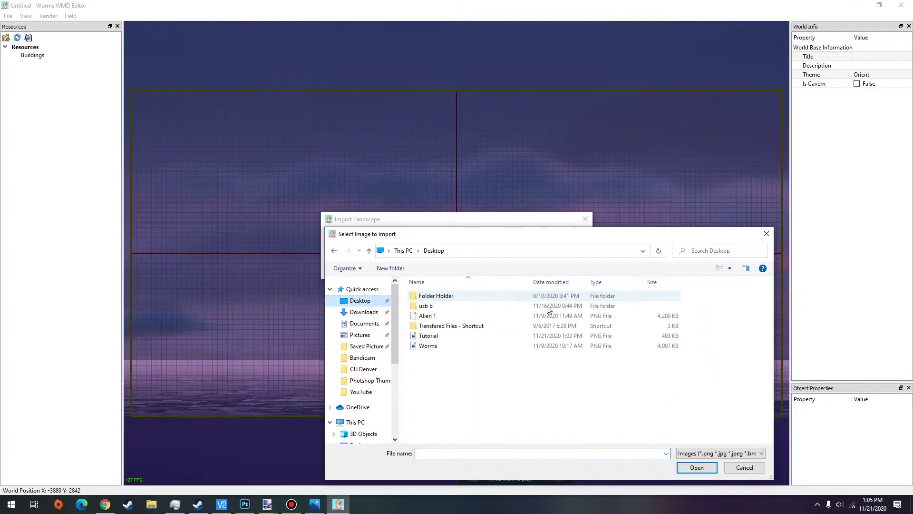
click(429, 336)
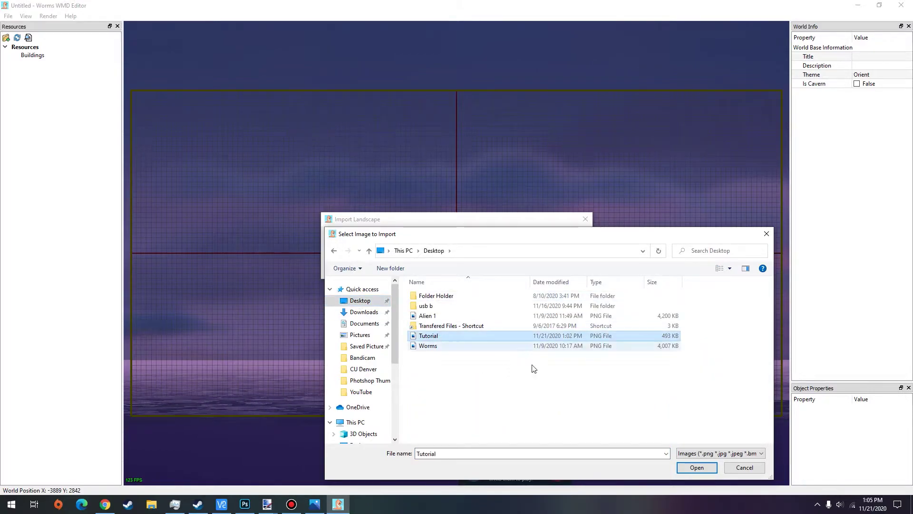
click(699, 467)
click(530, 269)
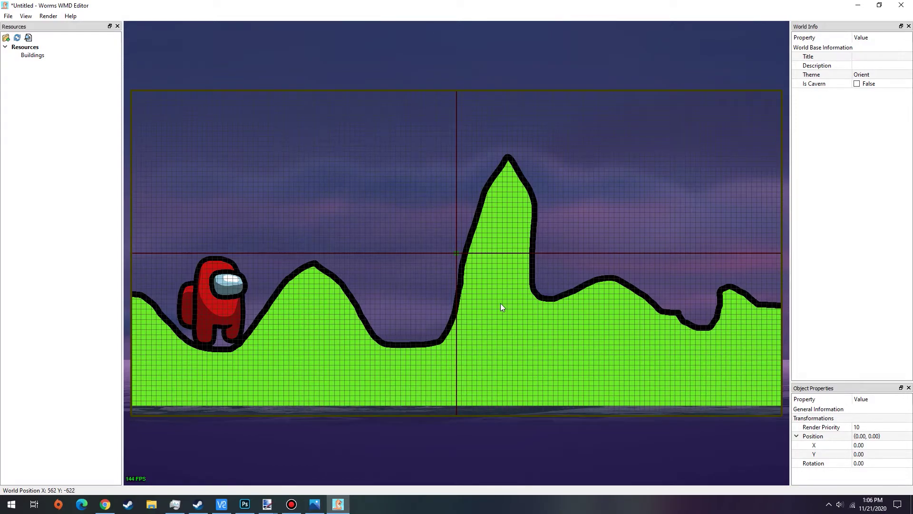
click(862, 454)
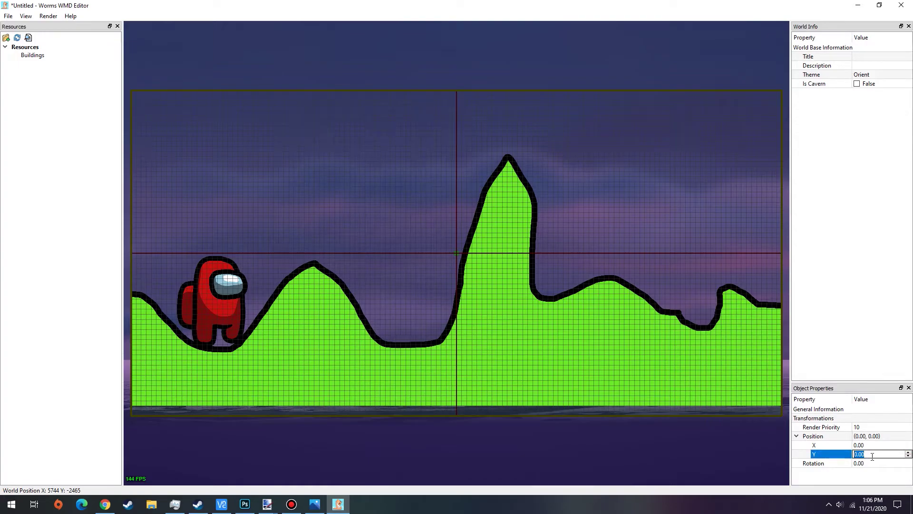
text(20)
key(Return)
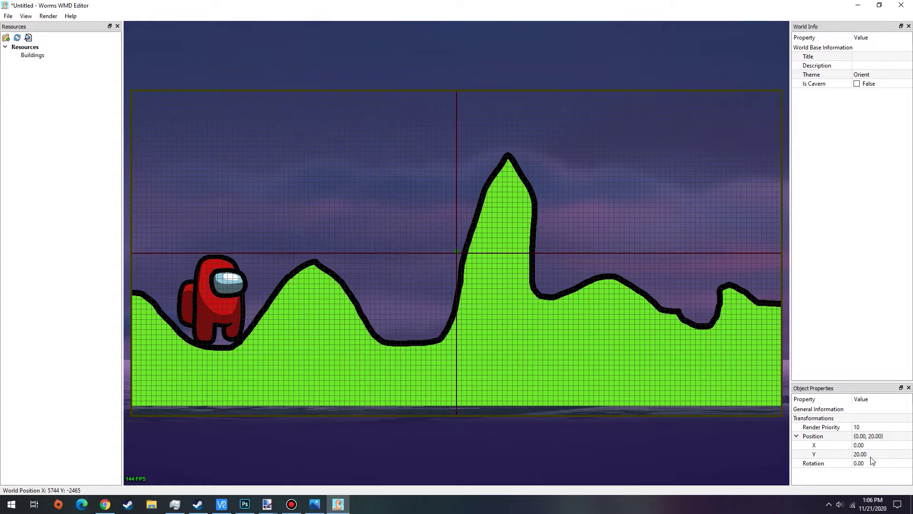
click(860, 455)
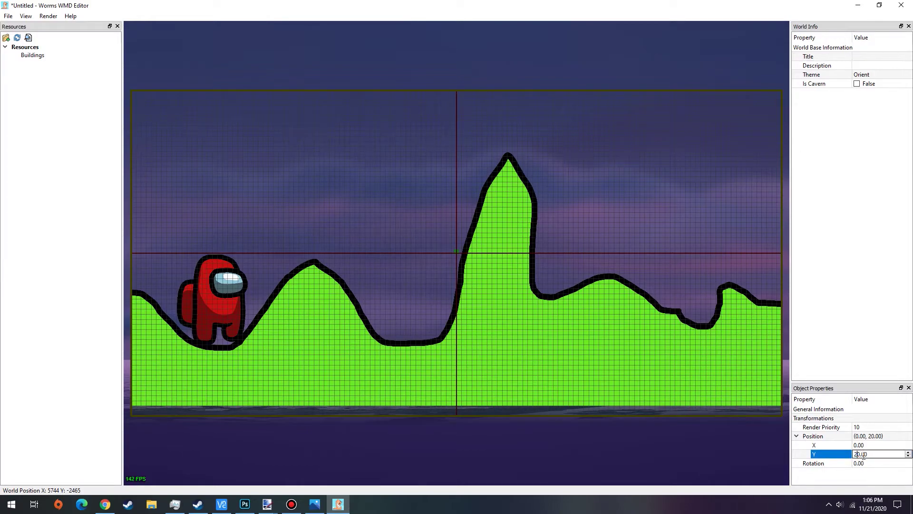
key(Return)
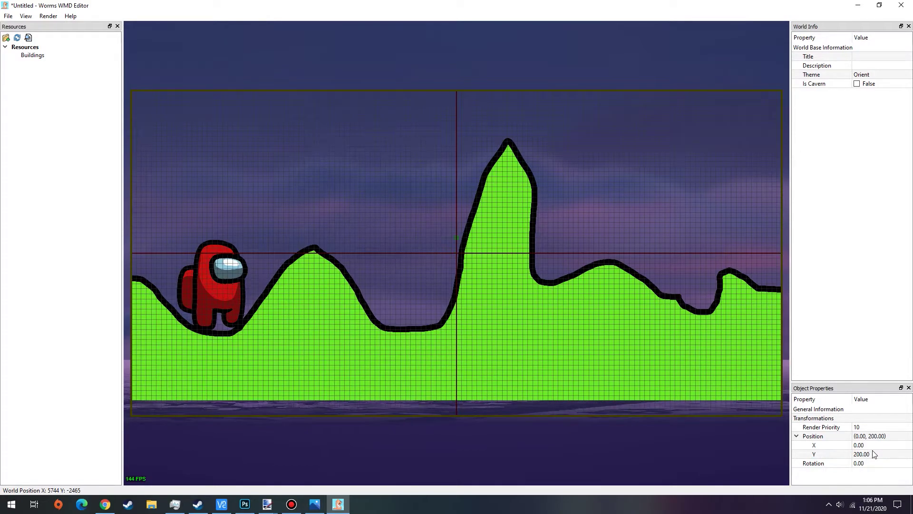
click(870, 455)
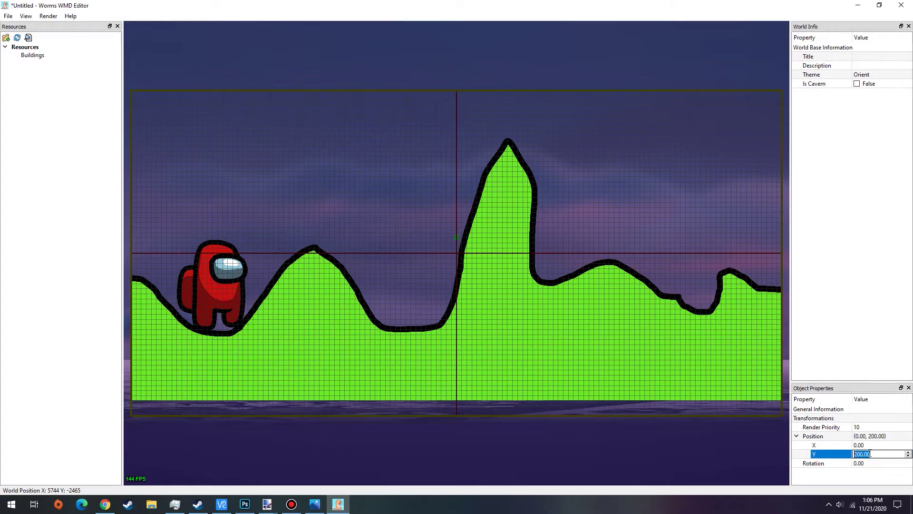
text(0)
key(Return)
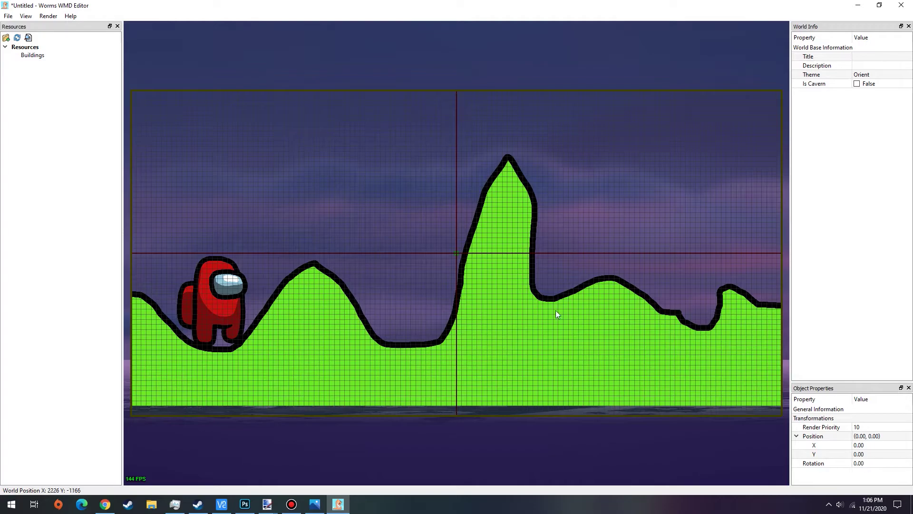
Step: Try the Rainforest and Orient themes, settle on Motherland, and nudge the terrain off centre
click(868, 76)
click(868, 76)
click(870, 80)
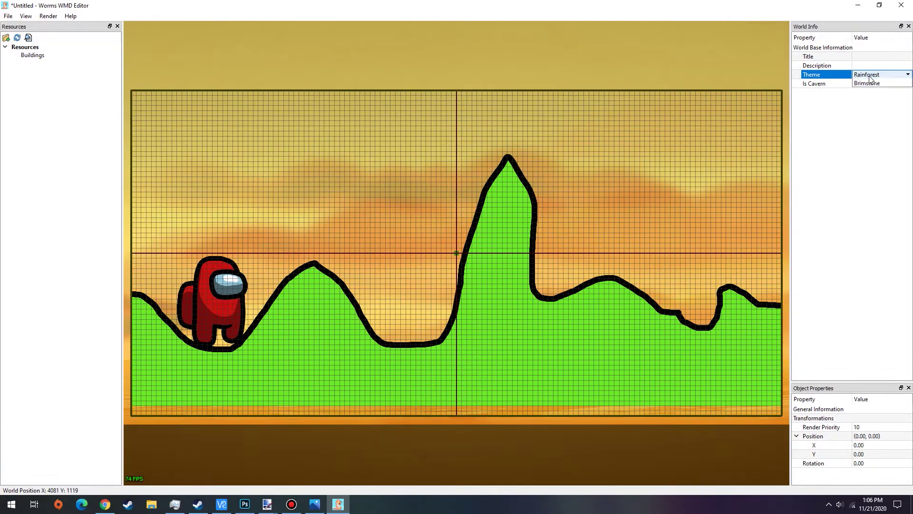
click(871, 76)
click(862, 117)
click(873, 75)
click(874, 103)
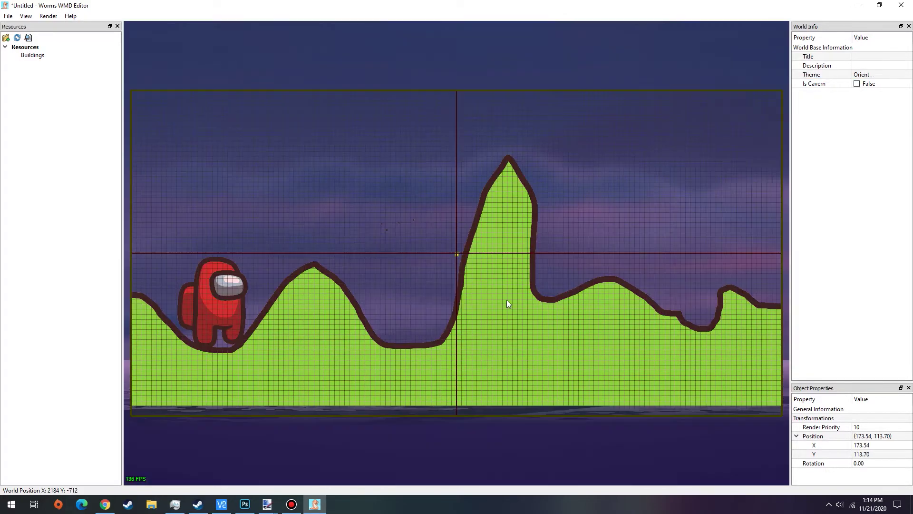
drag(506, 299, 481, 260)
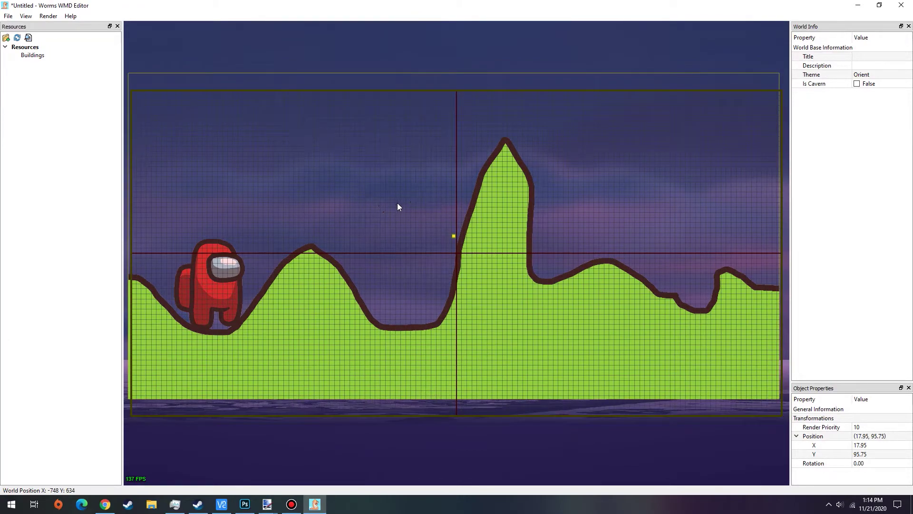
Step: Drag the terrain to about -65.83, -59.84, deselecting and reselecting it to check its colours
drag(380, 165, 464, 322)
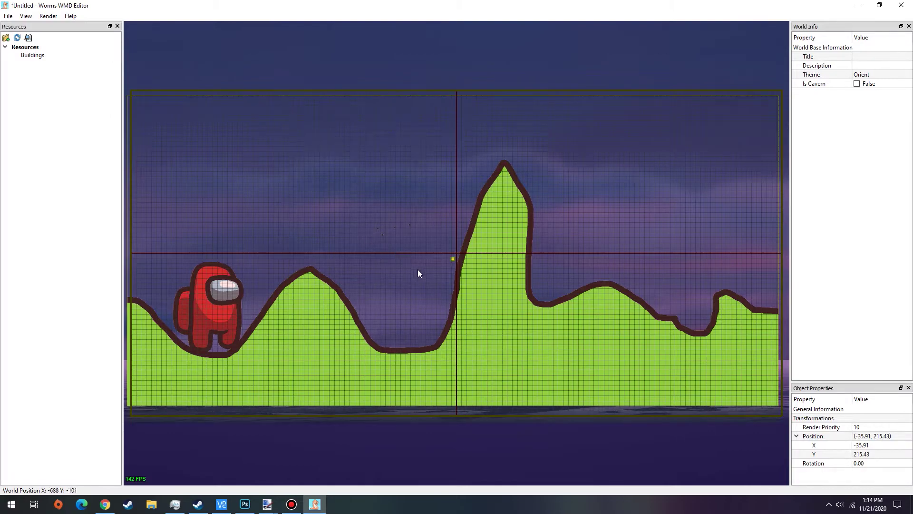
click(420, 252)
click(516, 259)
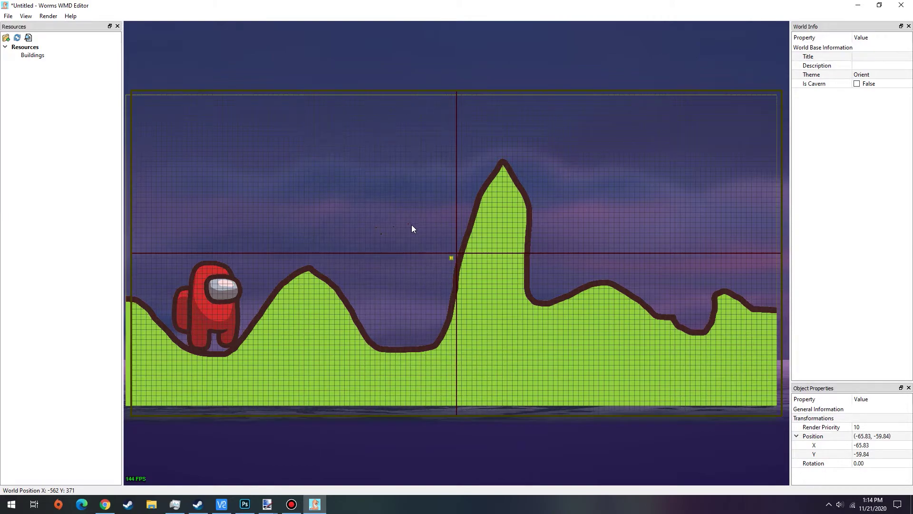
click(392, 253)
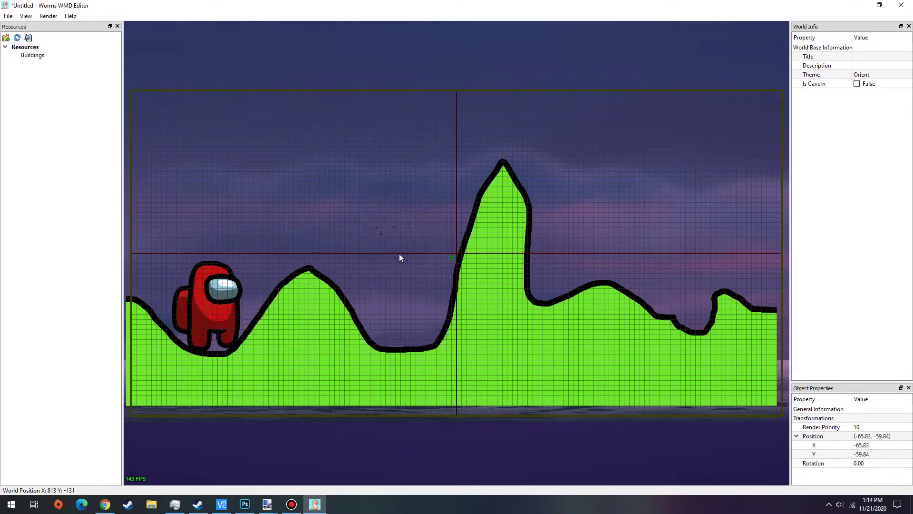
click(540, 316)
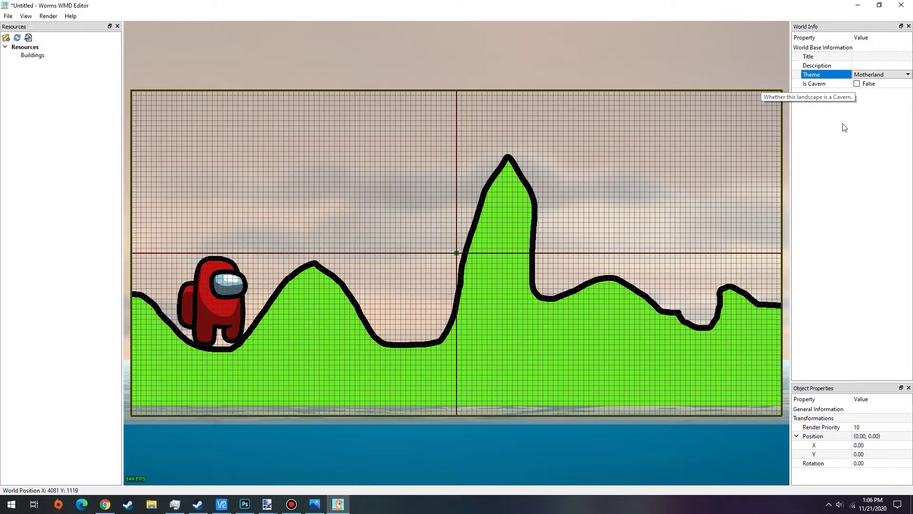
Step: Start publishing as new Workshop content titled 'Tutorial test' with description 'hi :)'
click(834, 142)
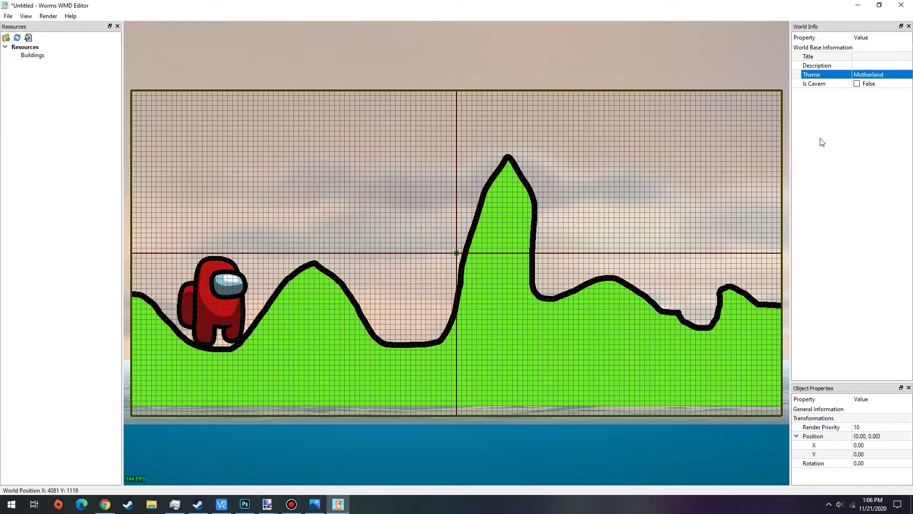
click(8, 17)
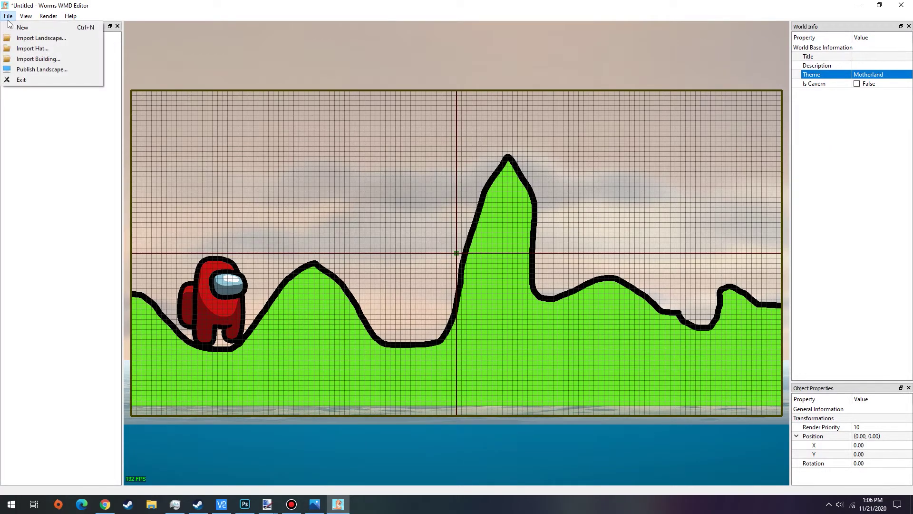
click(64, 71)
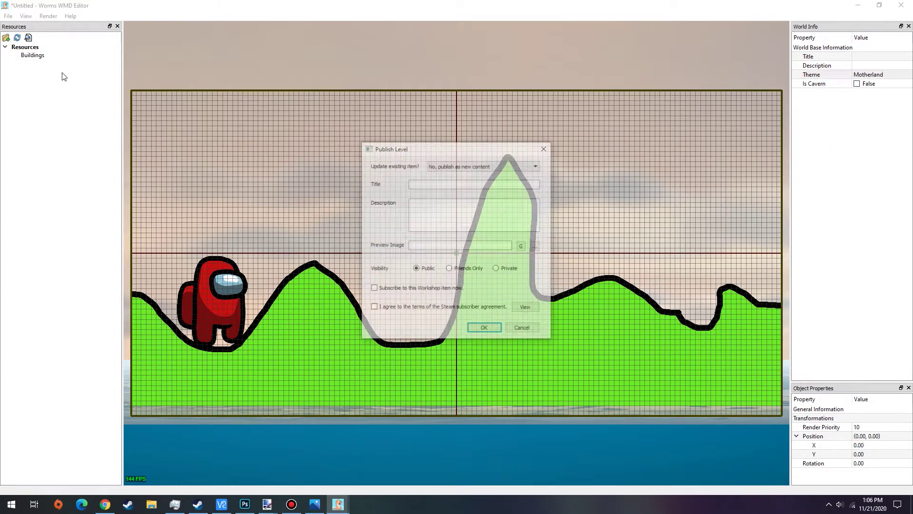
click(491, 164)
click(490, 165)
click(483, 184)
text(Tutorial test)
click(457, 200)
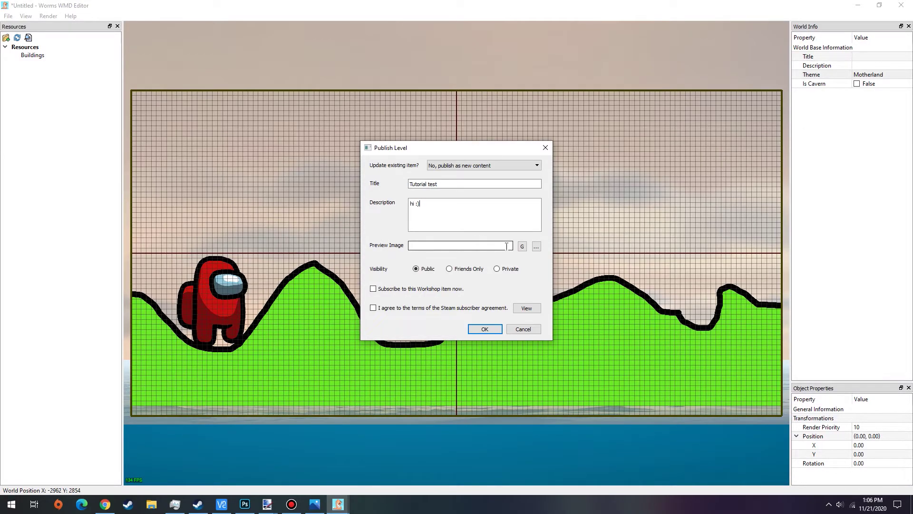
Step: Use Tutorial.png as the preview, set visibility to Private, accept the agreement, and publish
click(538, 248)
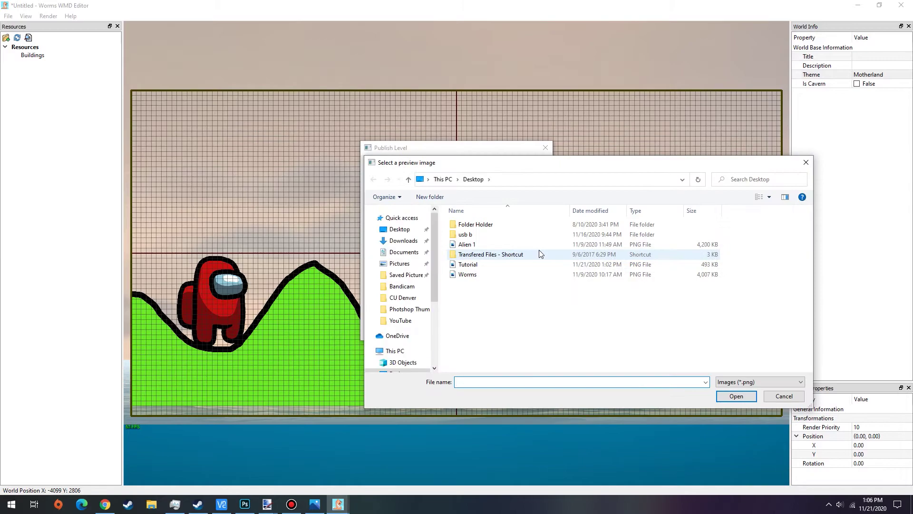
click(506, 265)
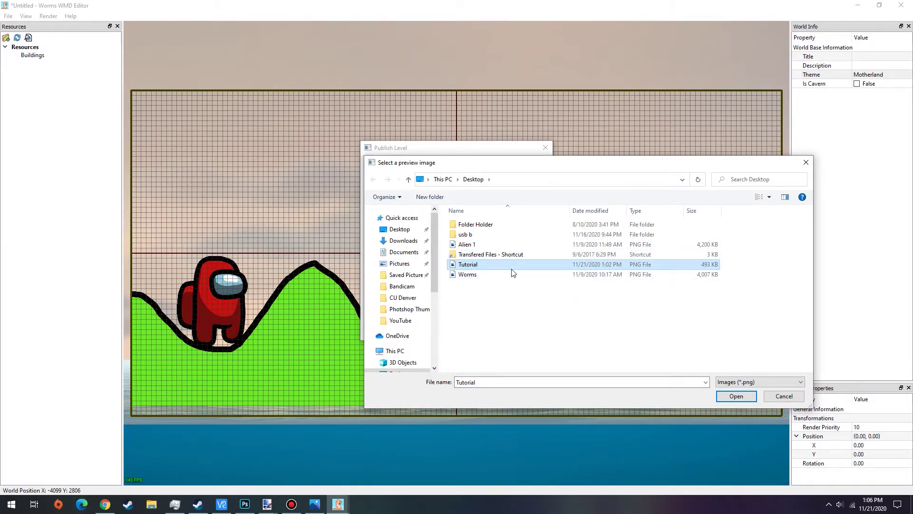
click(735, 395)
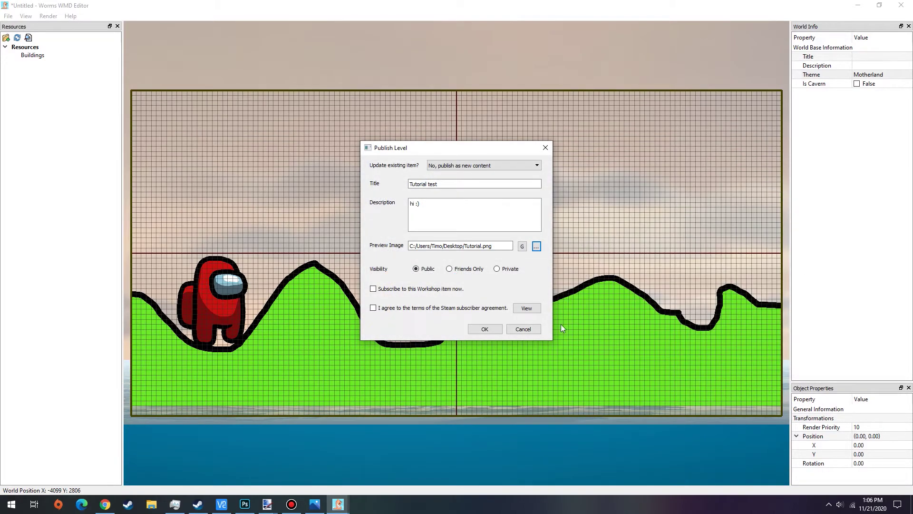
click(507, 272)
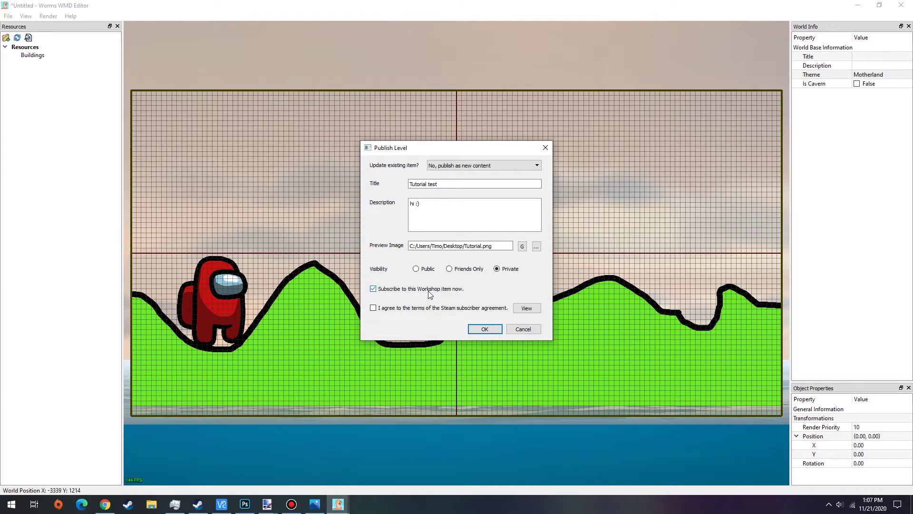
click(415, 307)
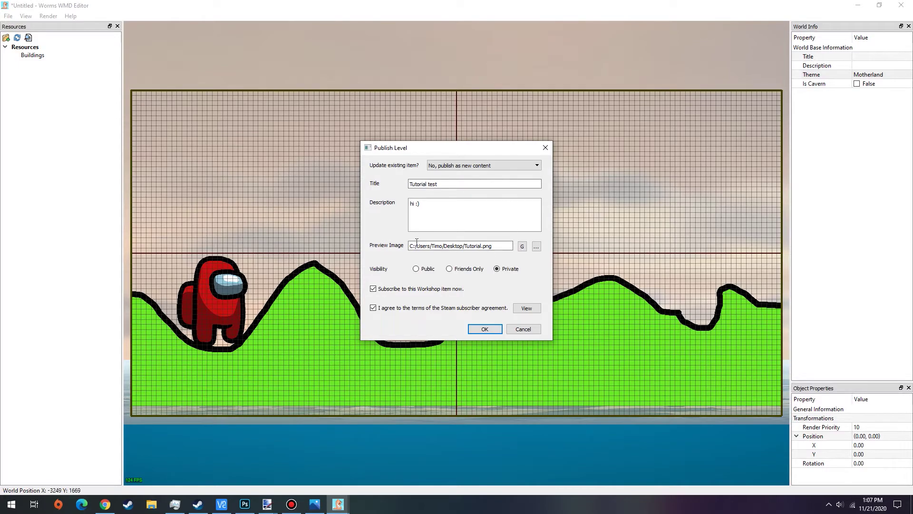
click(493, 331)
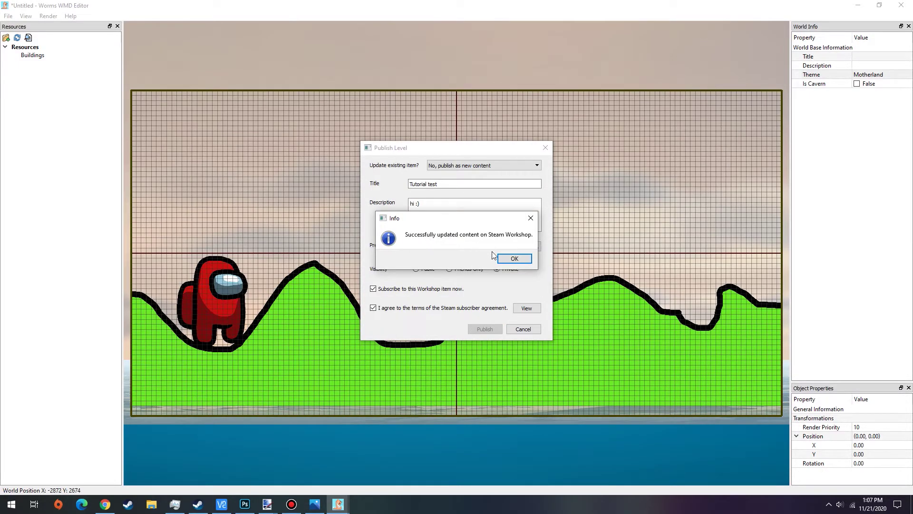
Step: Dismiss the upload success message, view Chrome's Steam error page, then minimize Chrome
click(515, 259)
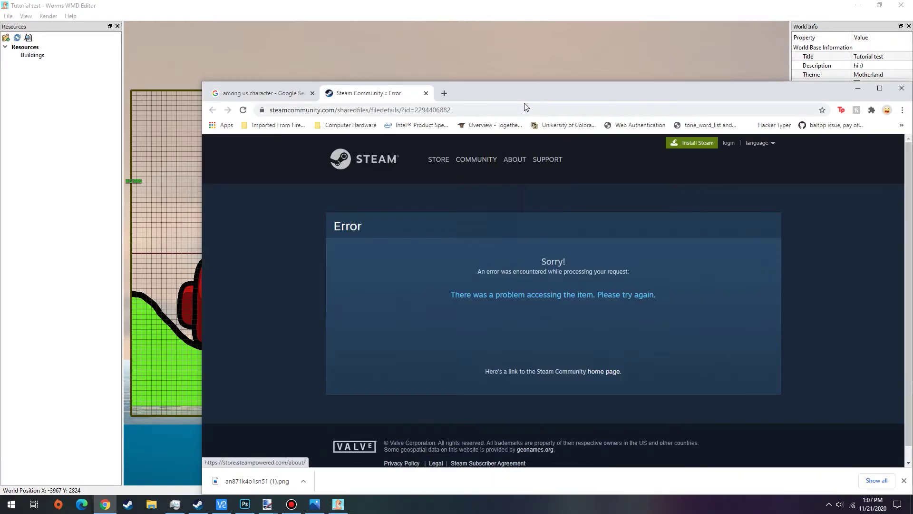
drag(525, 100, 420, 78)
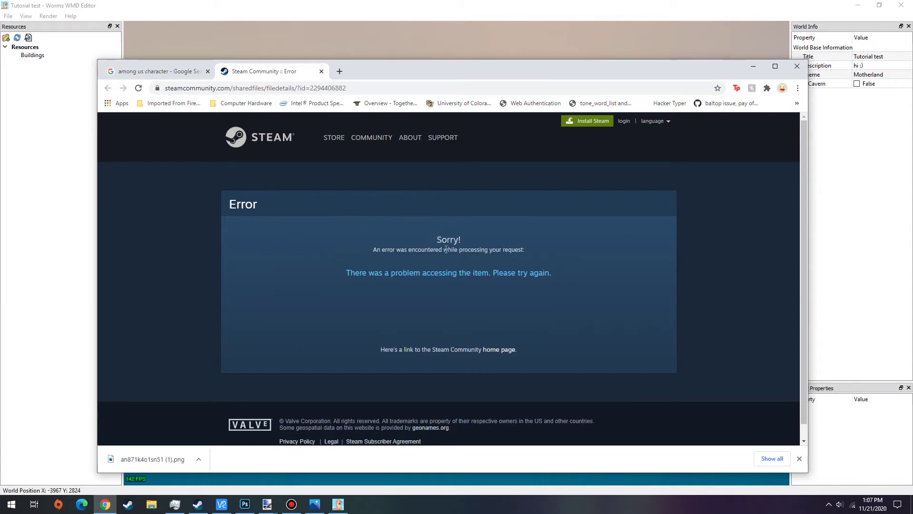
drag(485, 76, 476, 116)
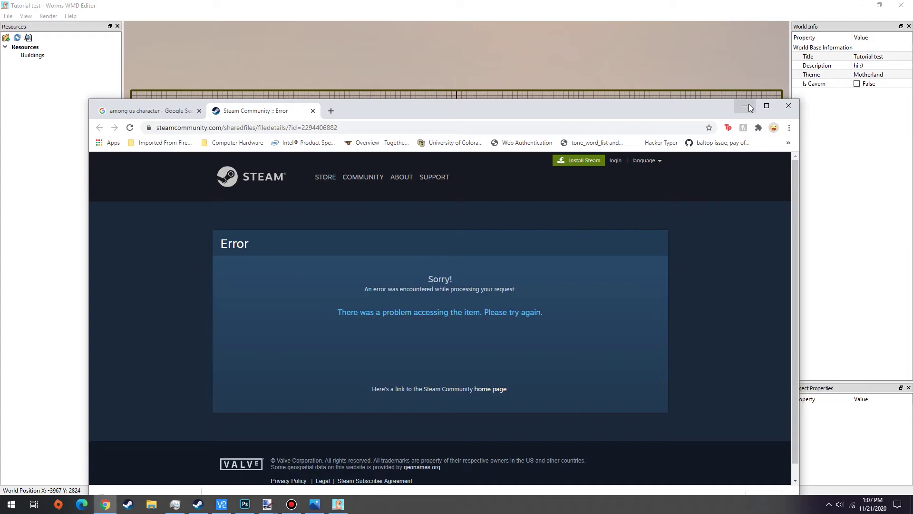
click(746, 105)
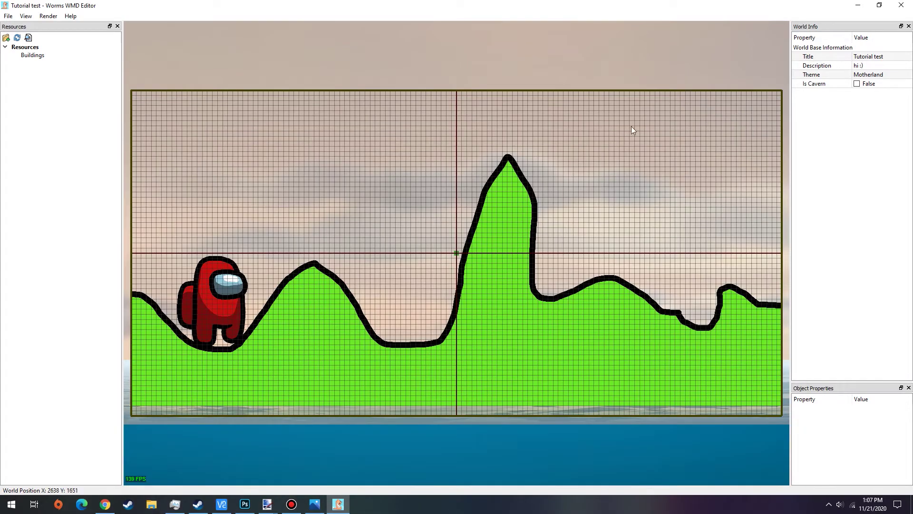
click(268, 503)
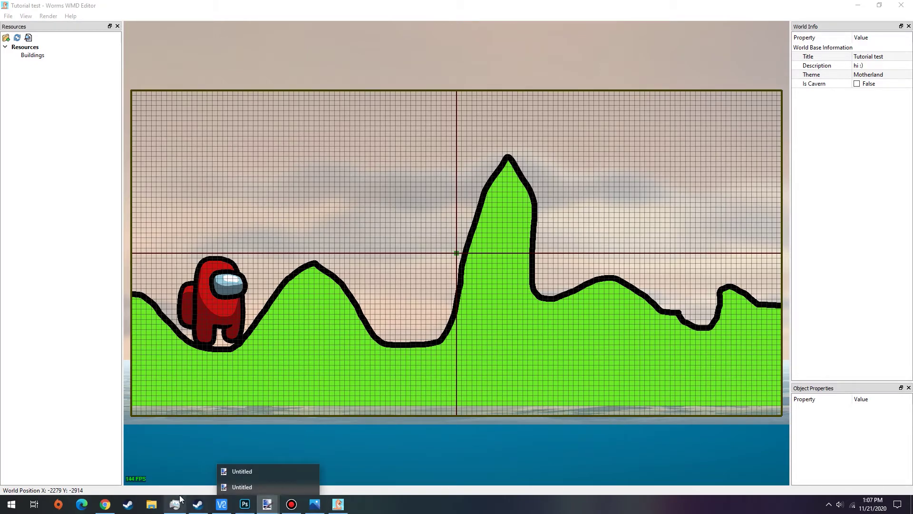
click(255, 471)
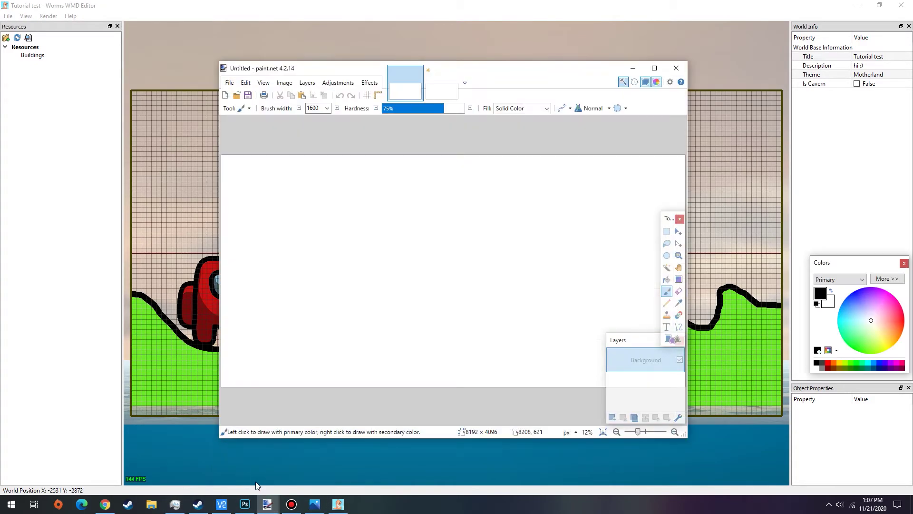
click(231, 82)
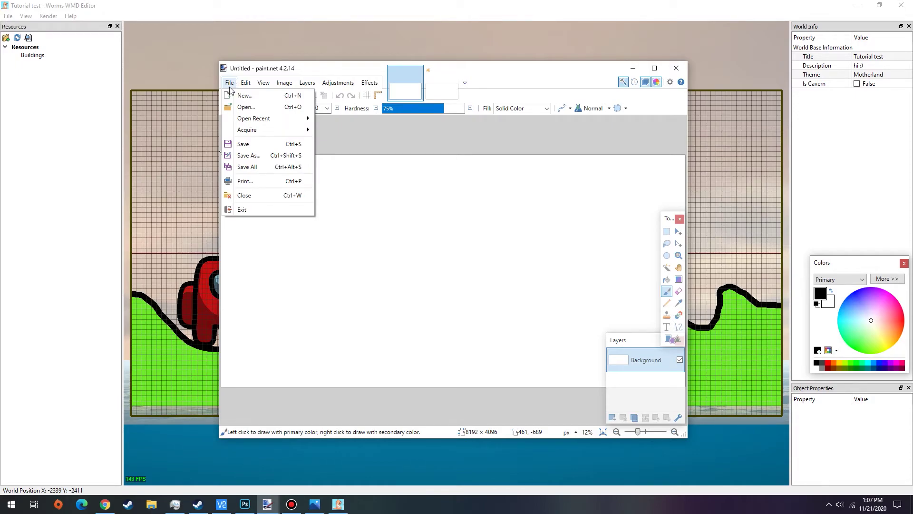
click(249, 155)
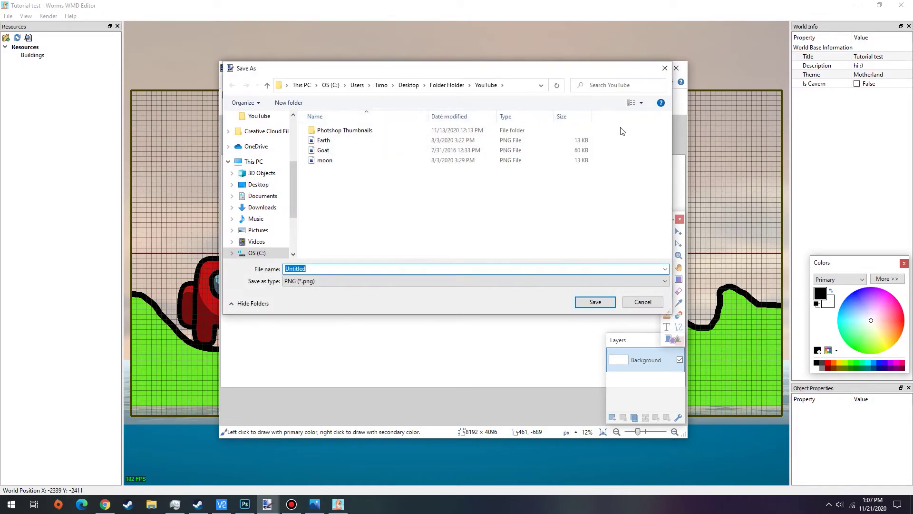
click(338, 281)
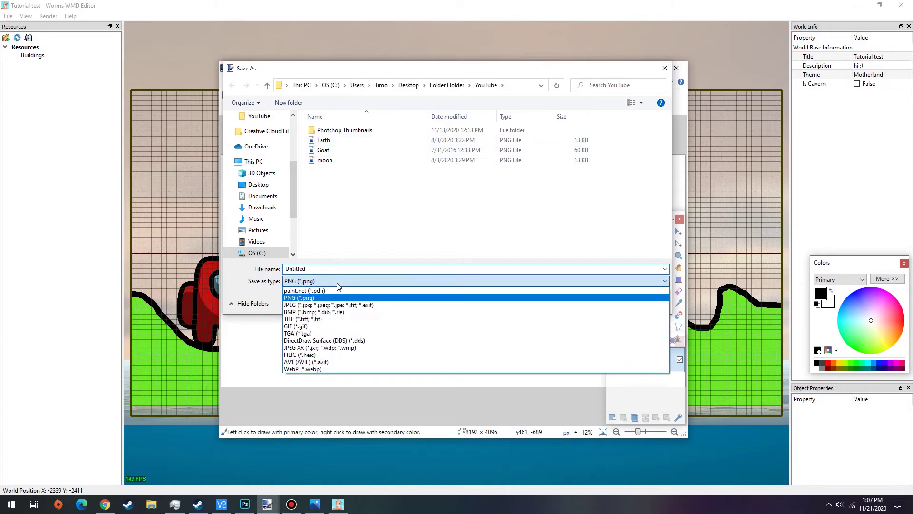
click(409, 84)
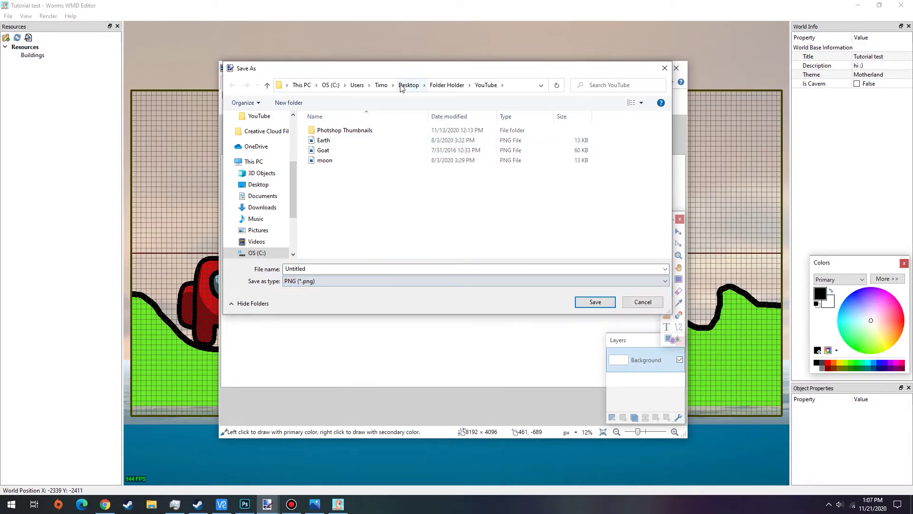
click(409, 85)
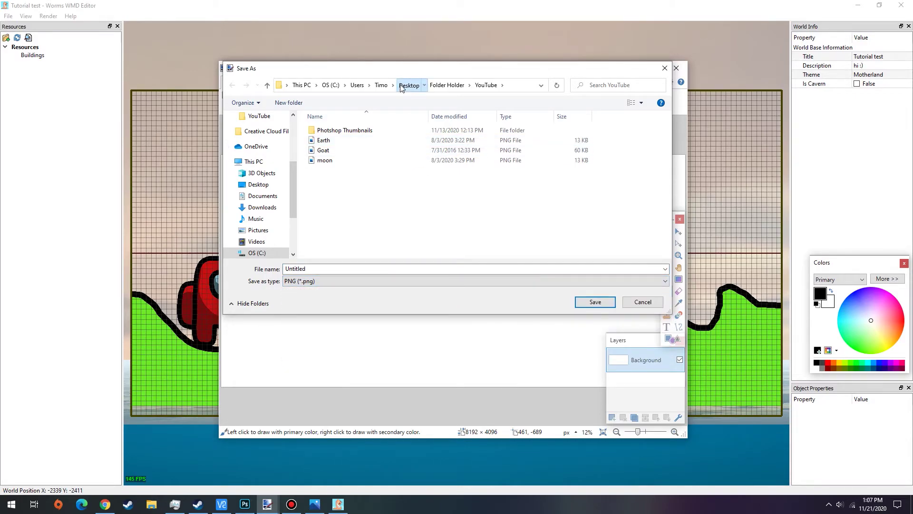
click(643, 301)
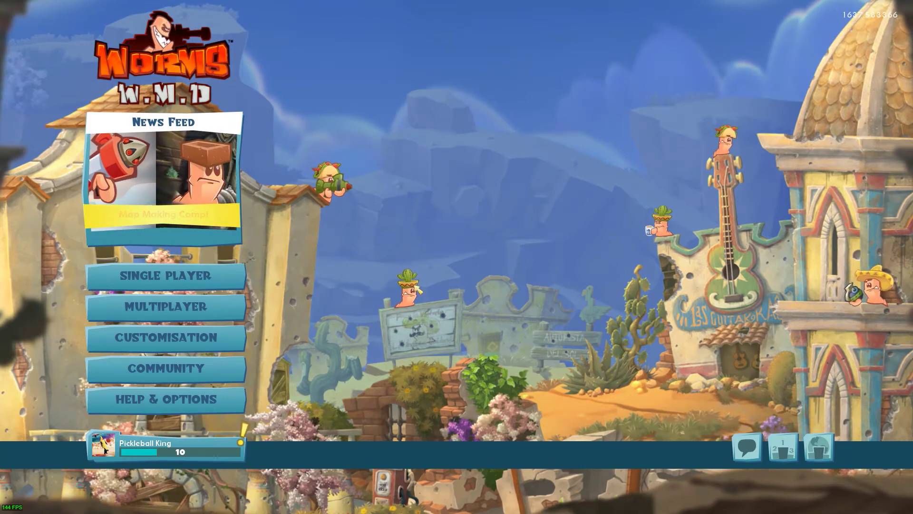
Step: Set up a local multiplayer game and add a CPU opponent to the lobby
click(228, 305)
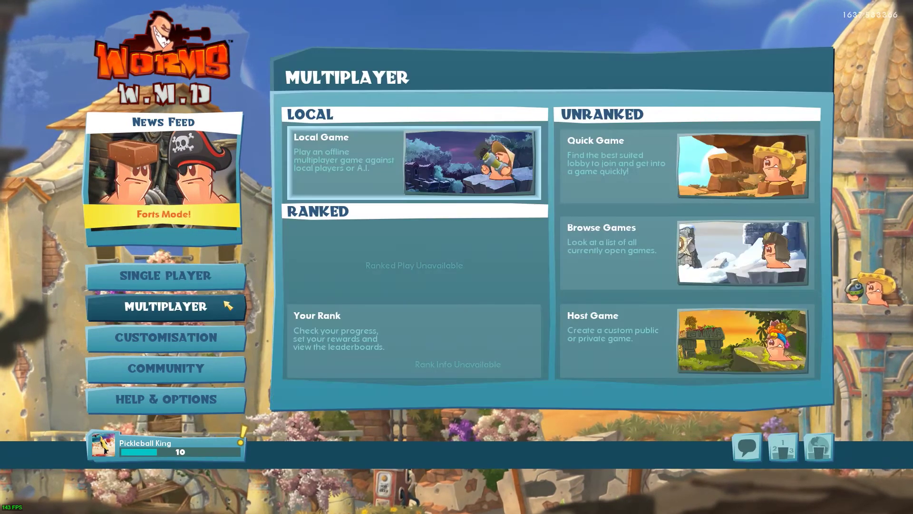
click(356, 166)
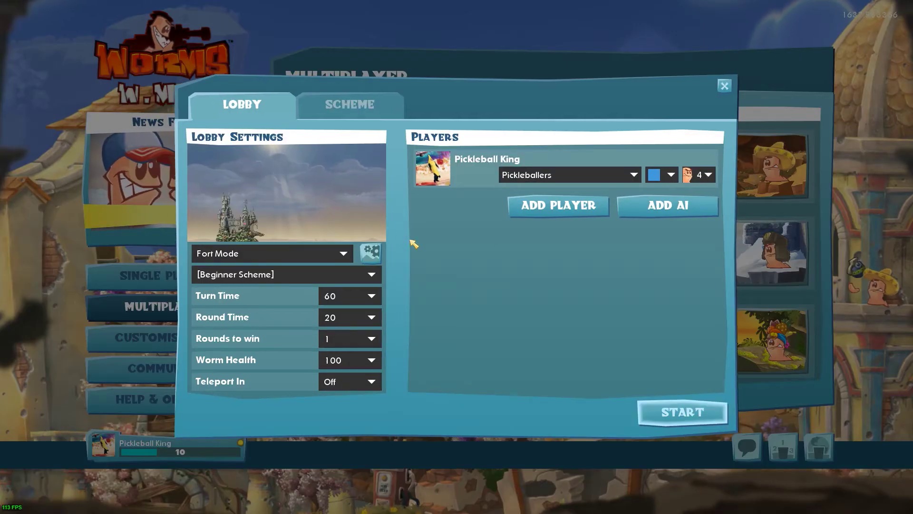
click(678, 205)
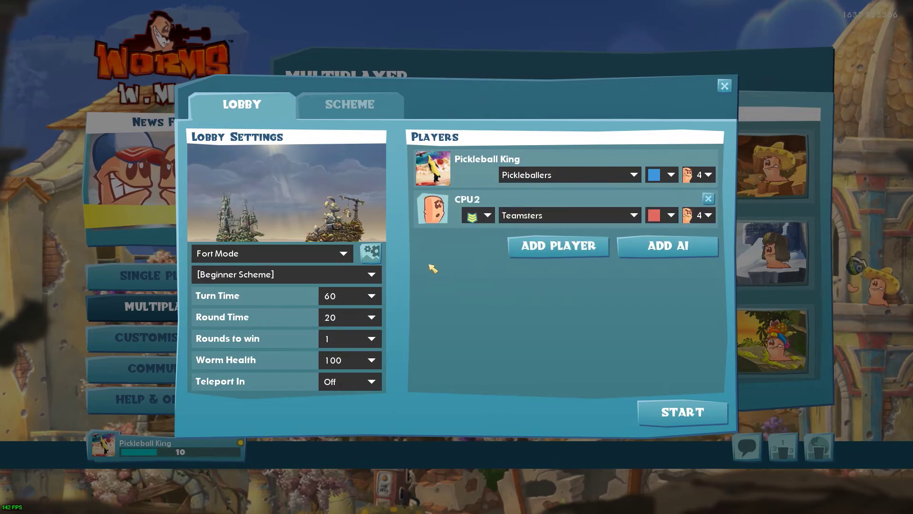
Step: Download the workshop landscapes and load the Tutorial test landscape as a Custom seed
click(377, 257)
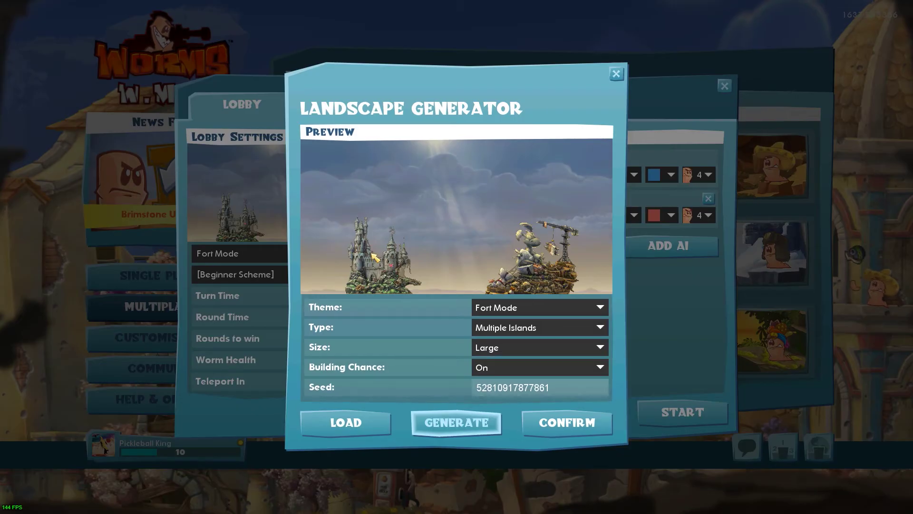
click(346, 422)
click(471, 422)
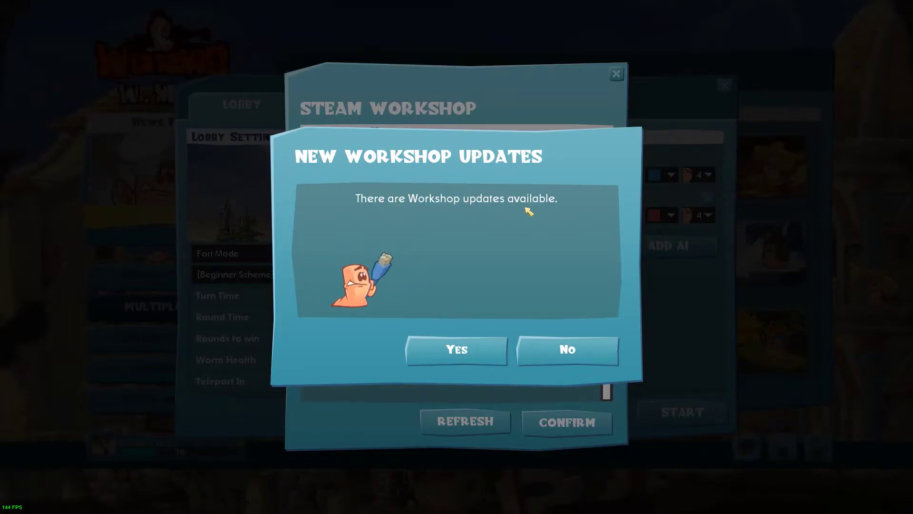
click(420, 350)
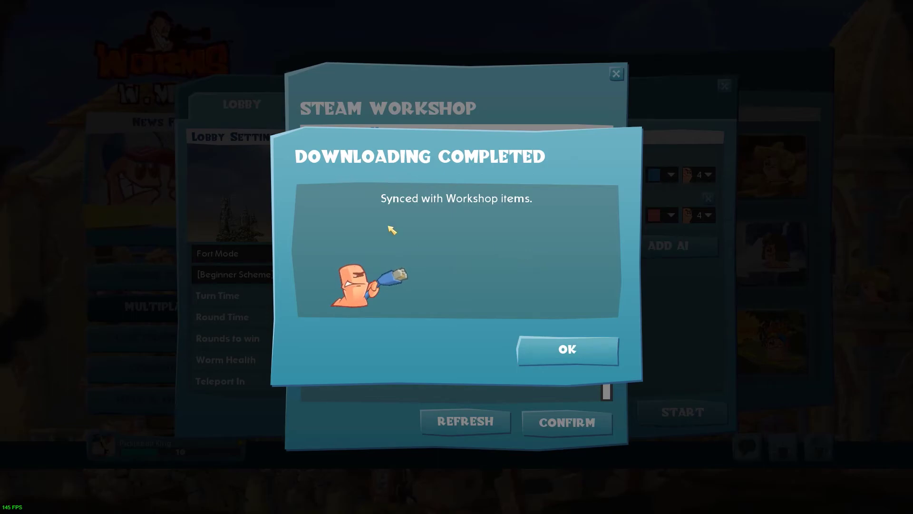
click(573, 351)
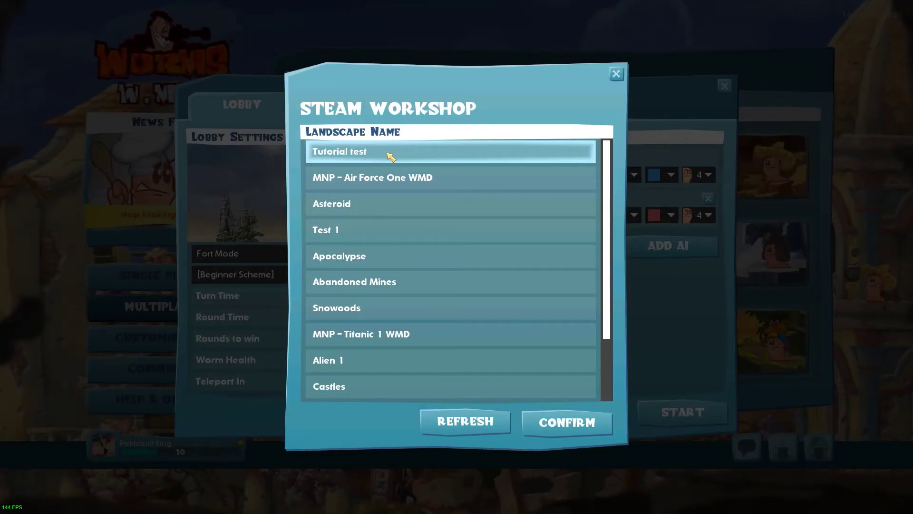
click(582, 433)
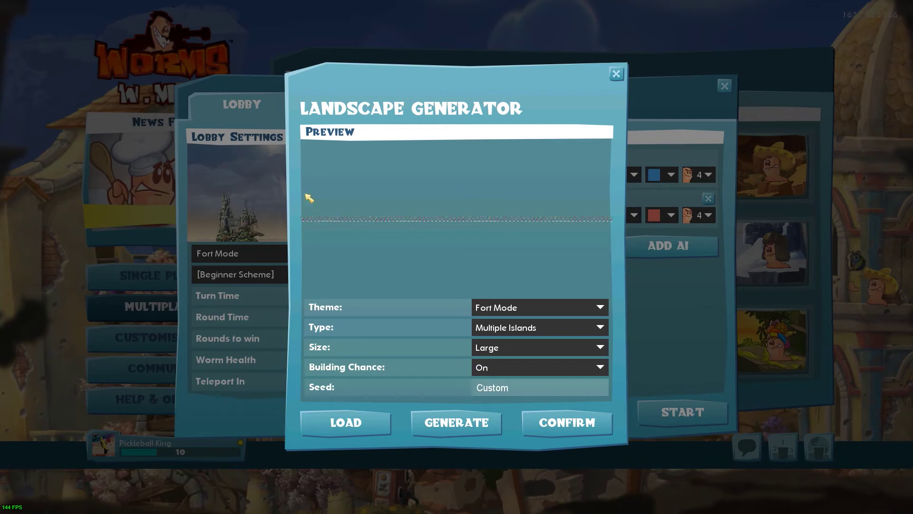
Step: Give the Tutorial test landscape the Downtown theme, confirm it, and start the match
click(519, 309)
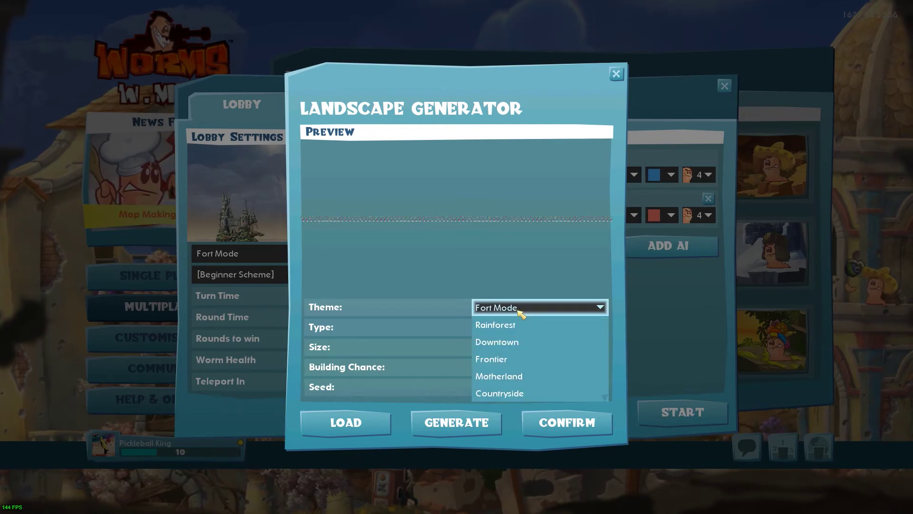
click(523, 341)
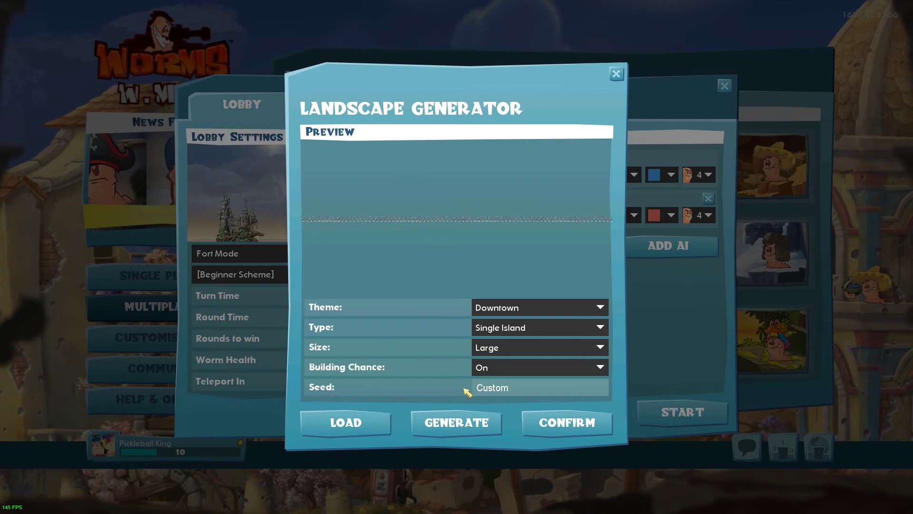
click(565, 422)
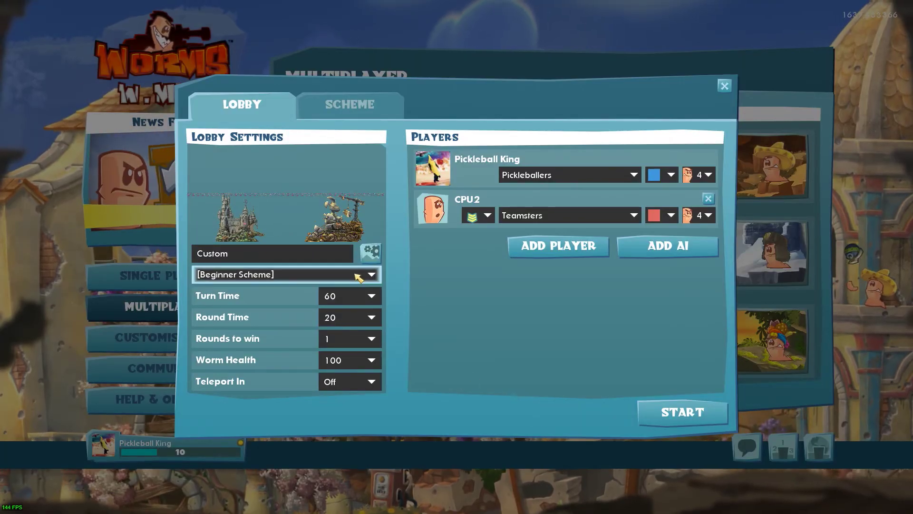
click(716, 414)
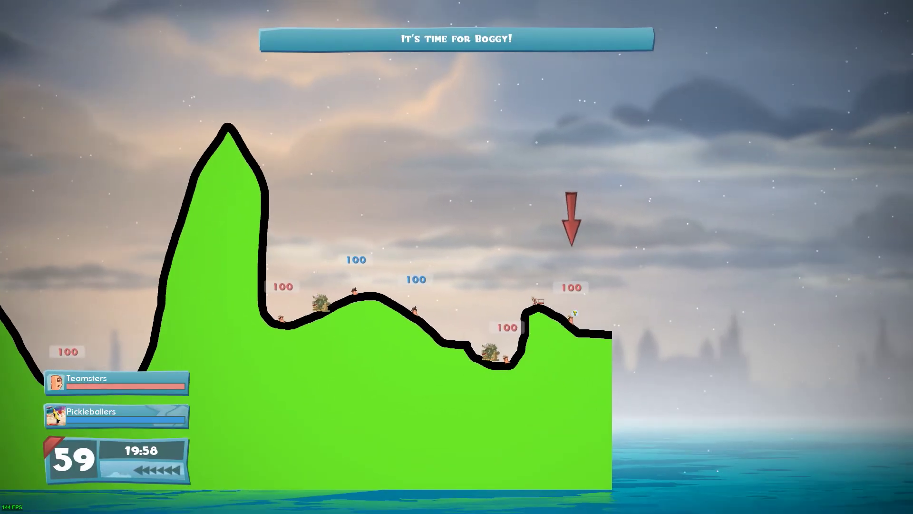
Step: Survey the Among Us hill map, then fire the bazooka, dropping a Pickleballers worm to 82 health
scroll(457, 257, up, 2)
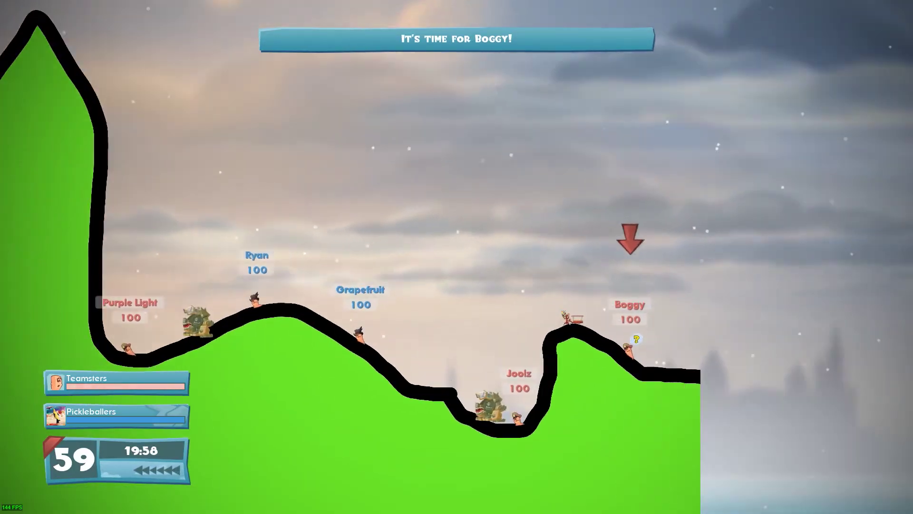
scroll(457, 257, down, 2)
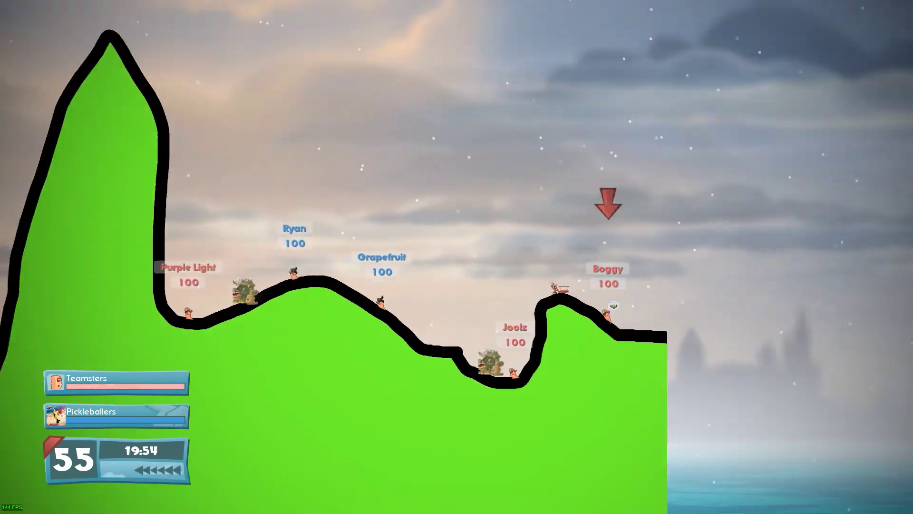
scroll(457, 257, up, 2)
scroll(456, 257, down, 2)
scroll(456, 257, up, 3)
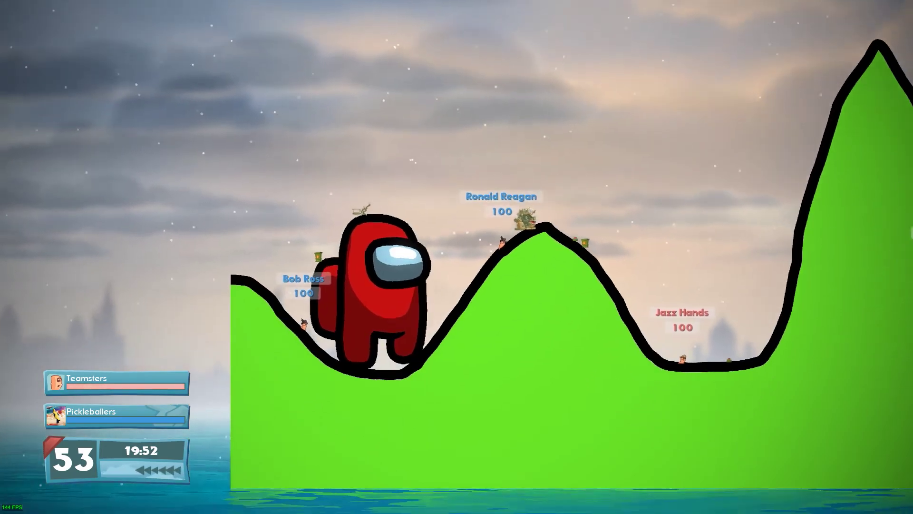
scroll(456, 257, up, 3)
scroll(456, 257, down, 3)
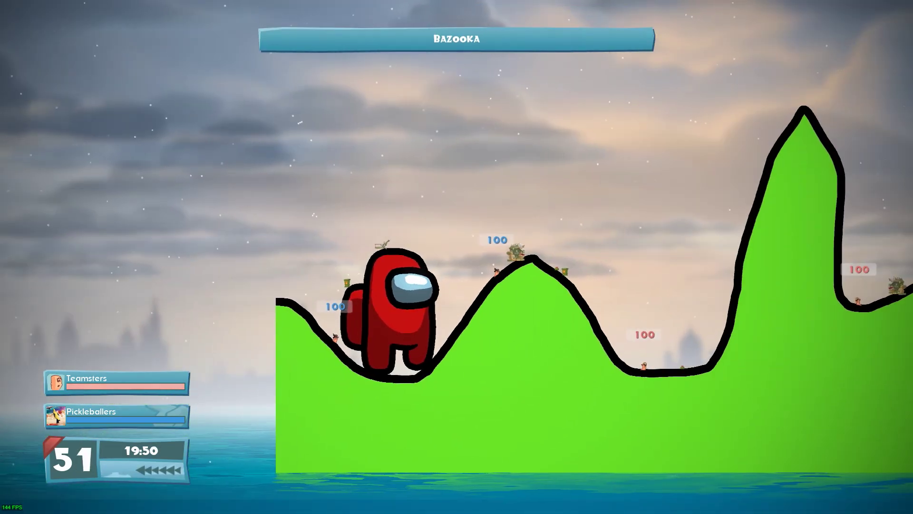
scroll(456, 256, up, 2)
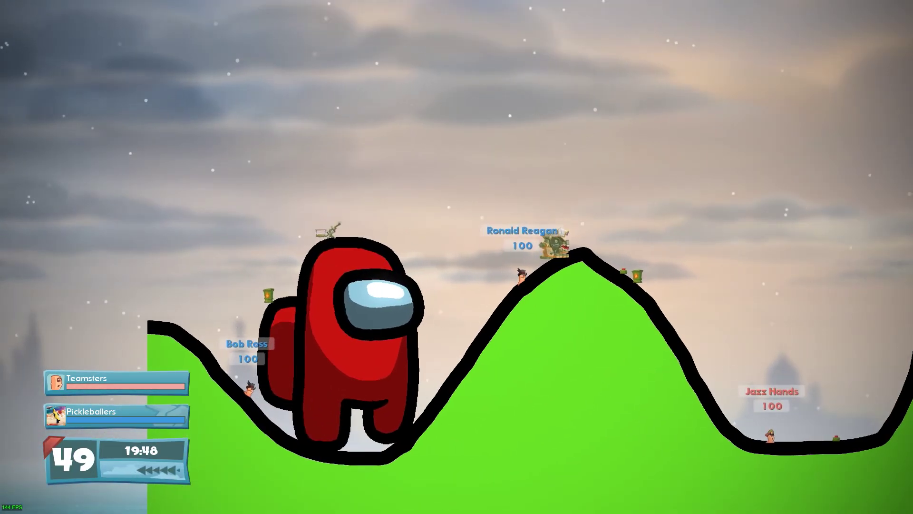
scroll(457, 257, down, 2)
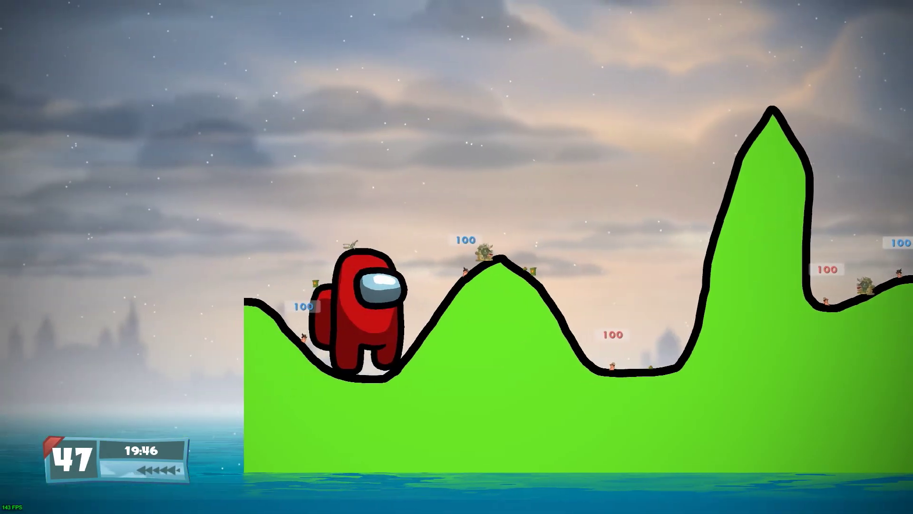
scroll(457, 257, up, 2)
scroll(457, 257, up, 1)
scroll(457, 256, down, 2)
scroll(457, 257, up, 1)
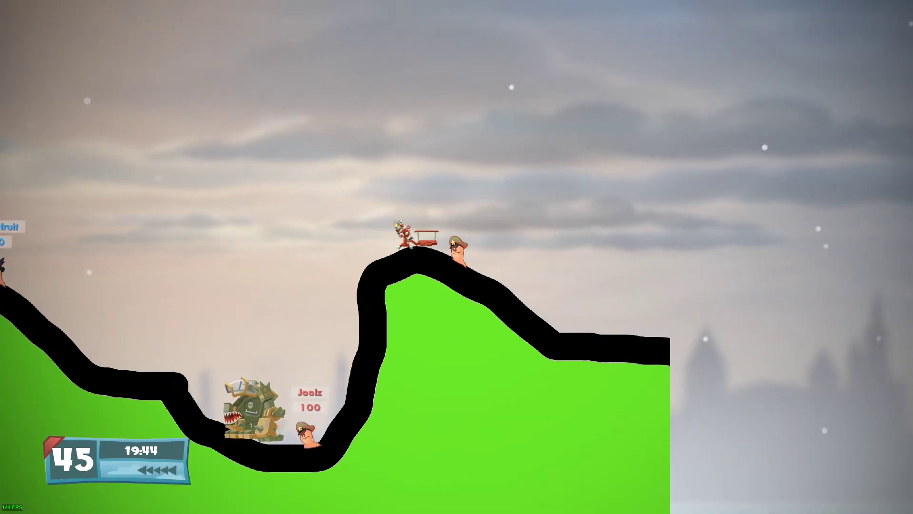
scroll(407, 159, down, 3)
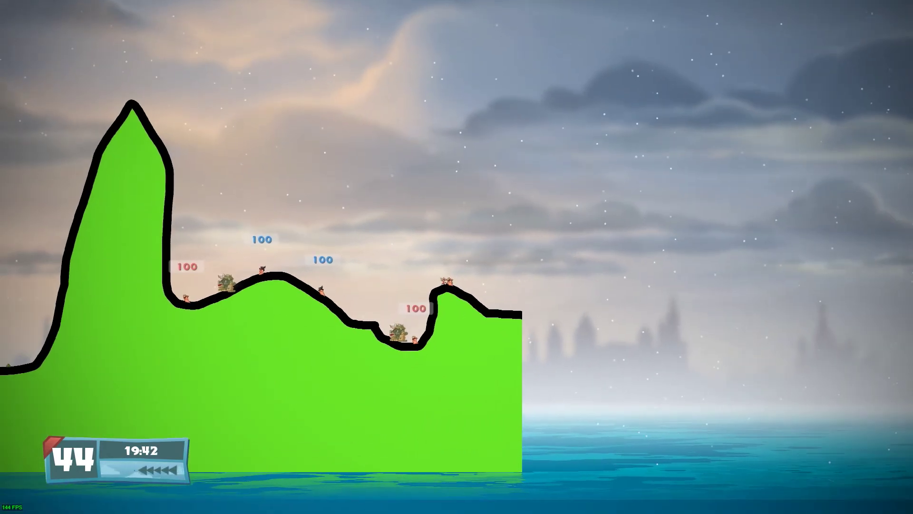
scroll(436, 238, up, 3)
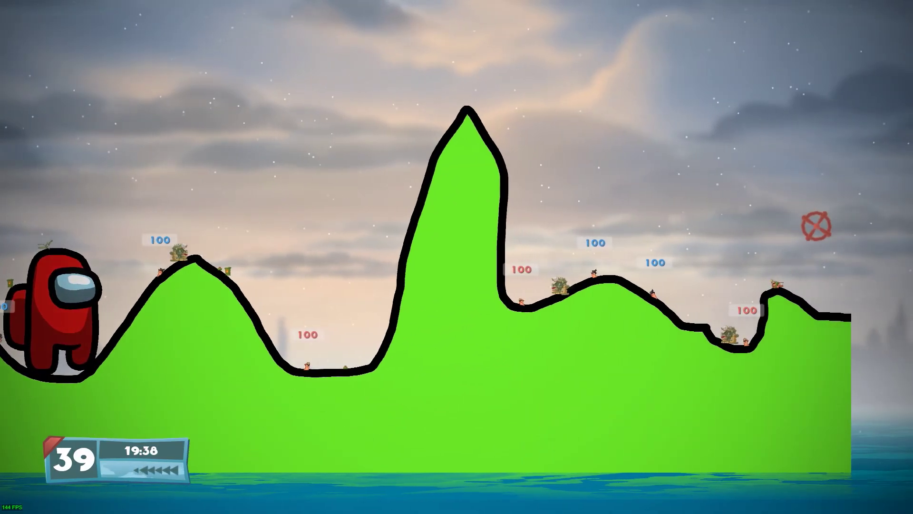
key(space)
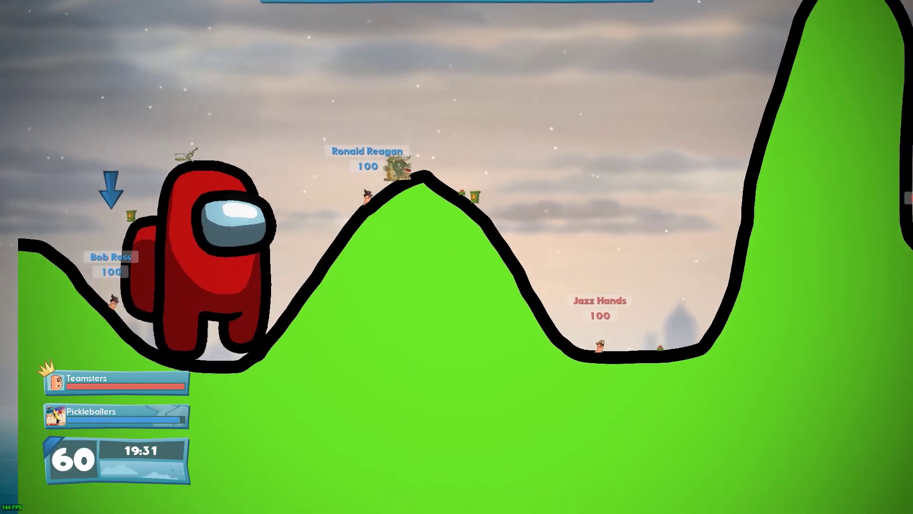
scroll(456, 257, down, 3)
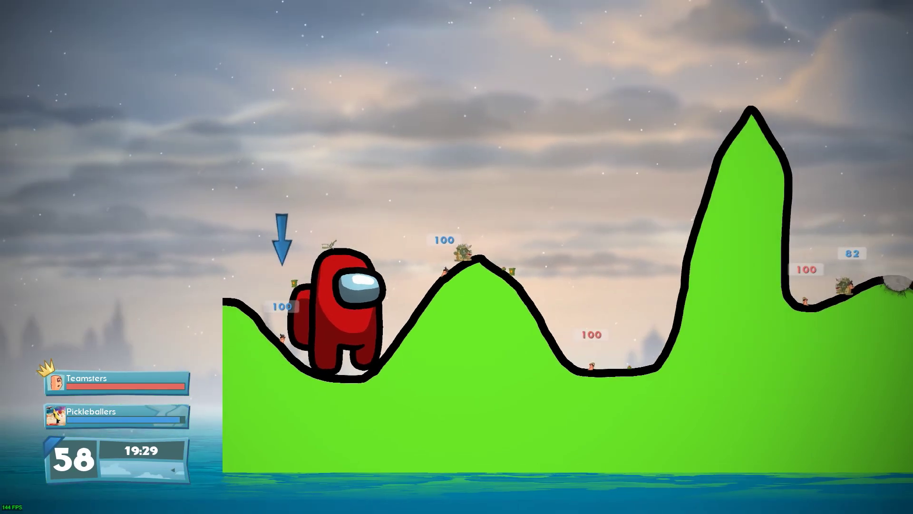